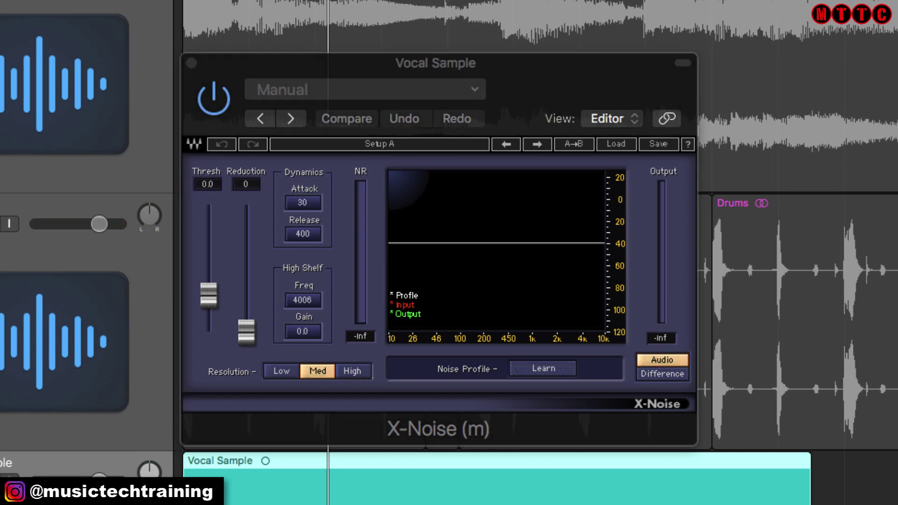
pyautogui.click(526, 71)
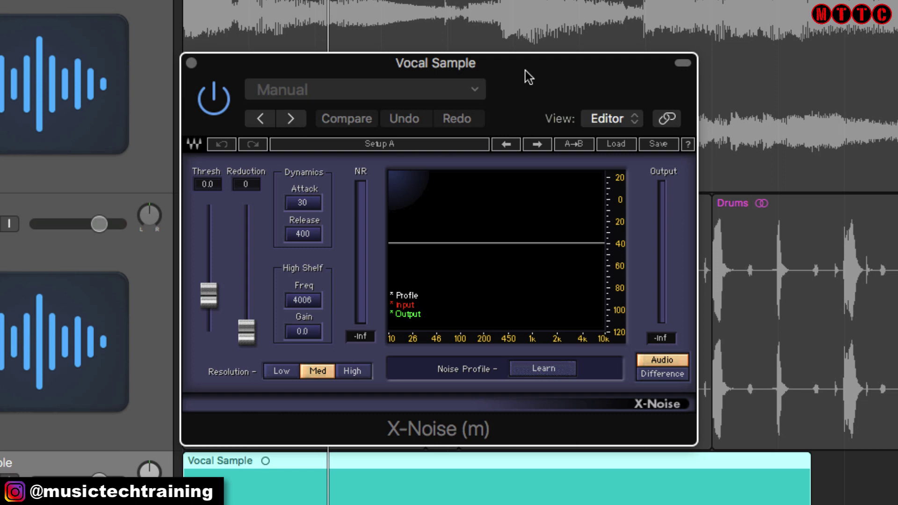
pyautogui.moveTo(525, 71); pyautogui.dragTo(533, 46)
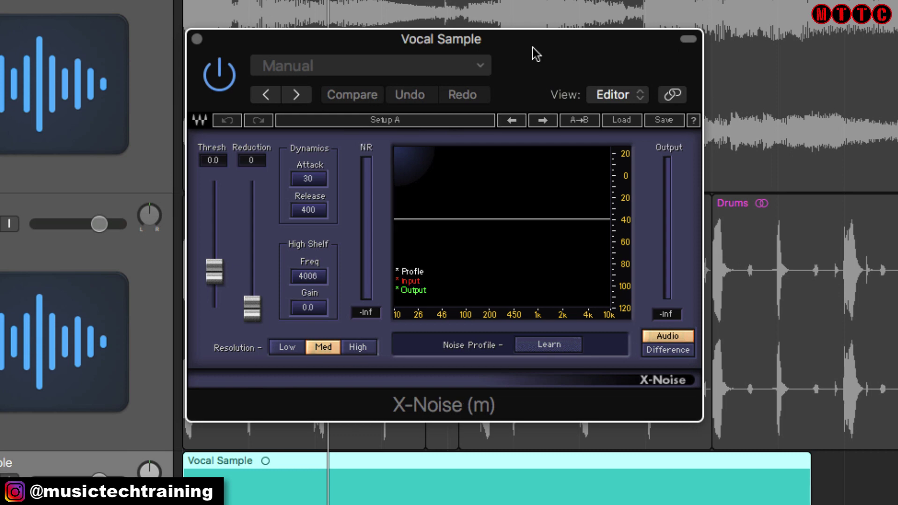
pyautogui.moveTo(533, 47); pyautogui.dragTo(532, 52)
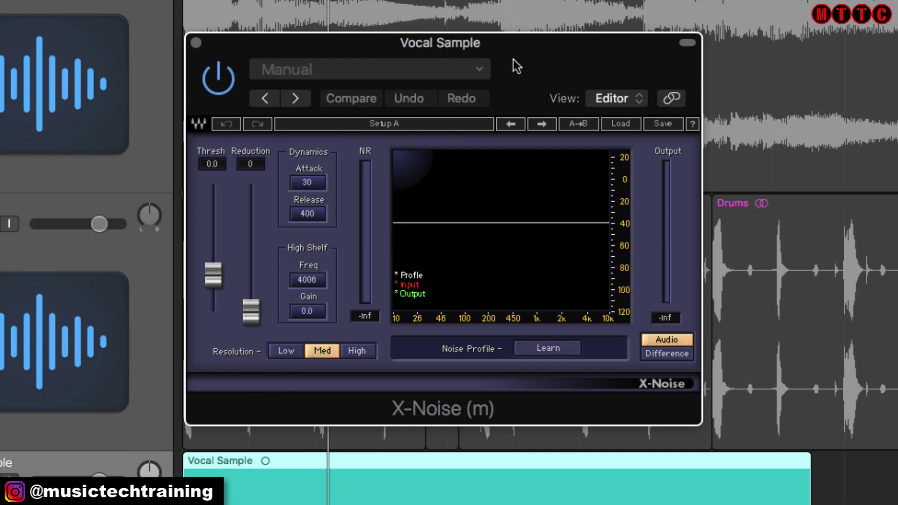
pyautogui.moveTo(513, 59); pyautogui.dragTo(509, 77)
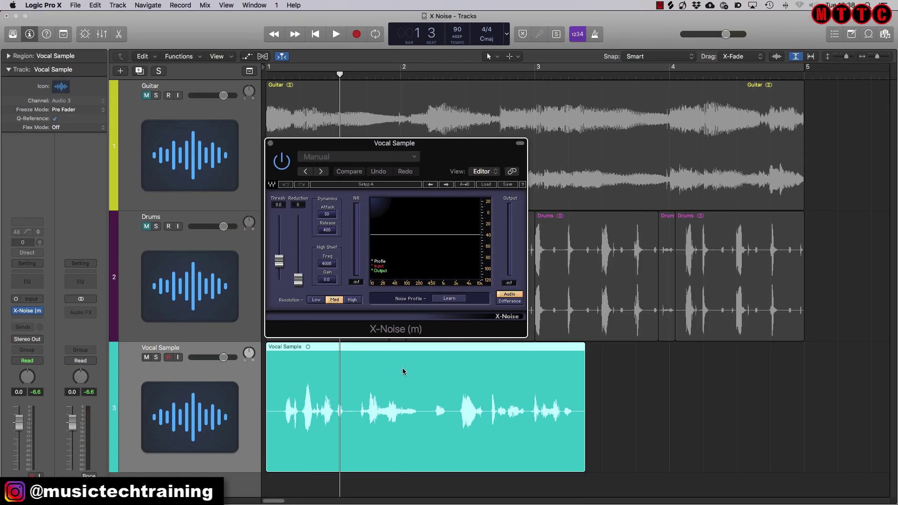
pyautogui.click(461, 113)
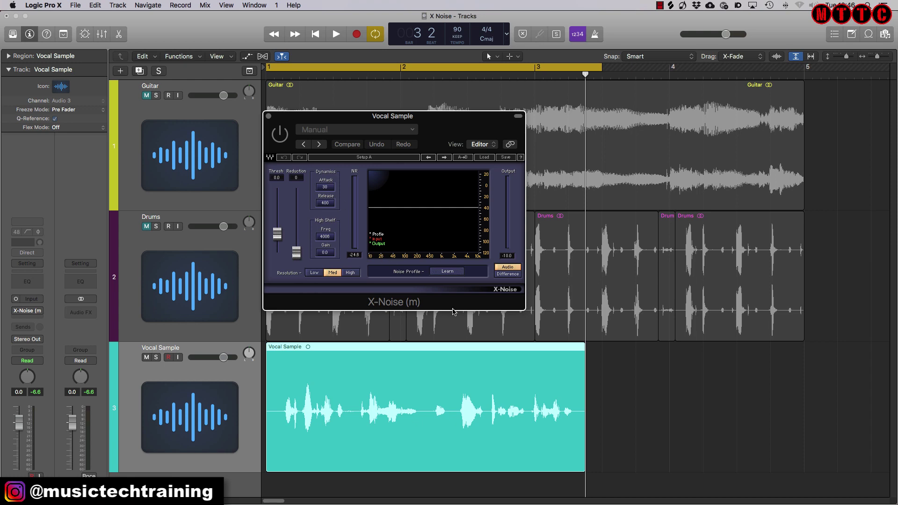
# Normalize the Vocal Sample audio file in the audio file editor and close the editor.
pyautogui.press('e')
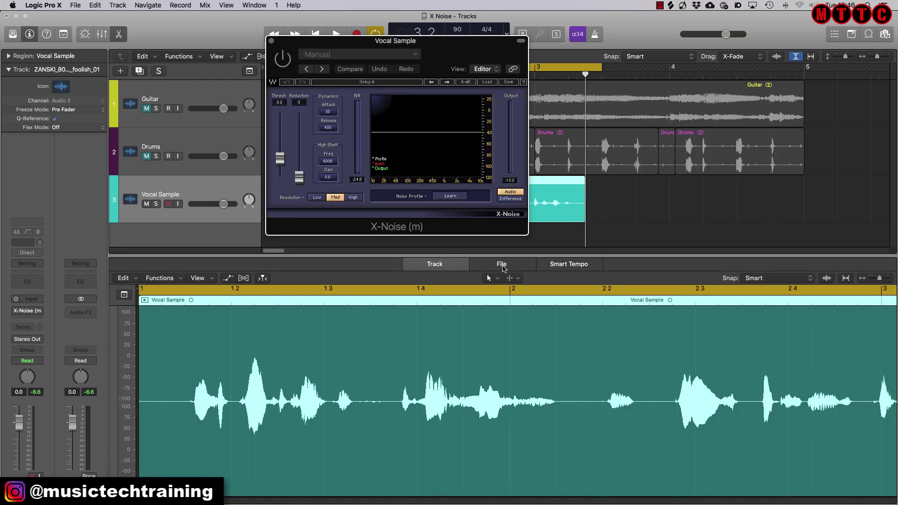
pyautogui.click(501, 265)
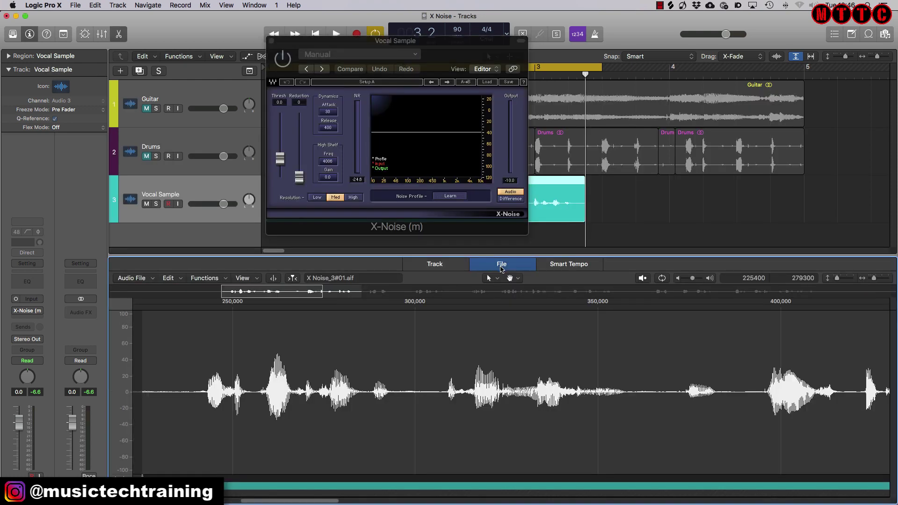
pyautogui.hotkey('ctrl', 'n')
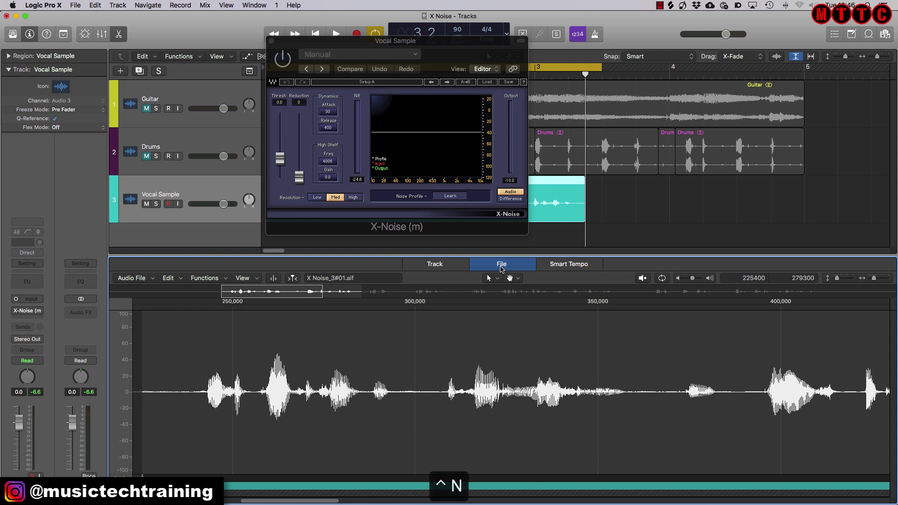
pyautogui.press('Return')
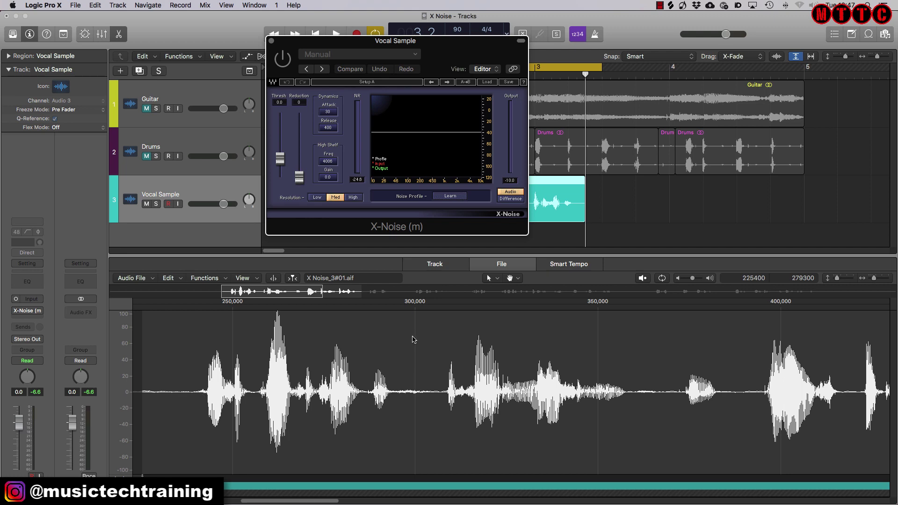
pyautogui.press('e')
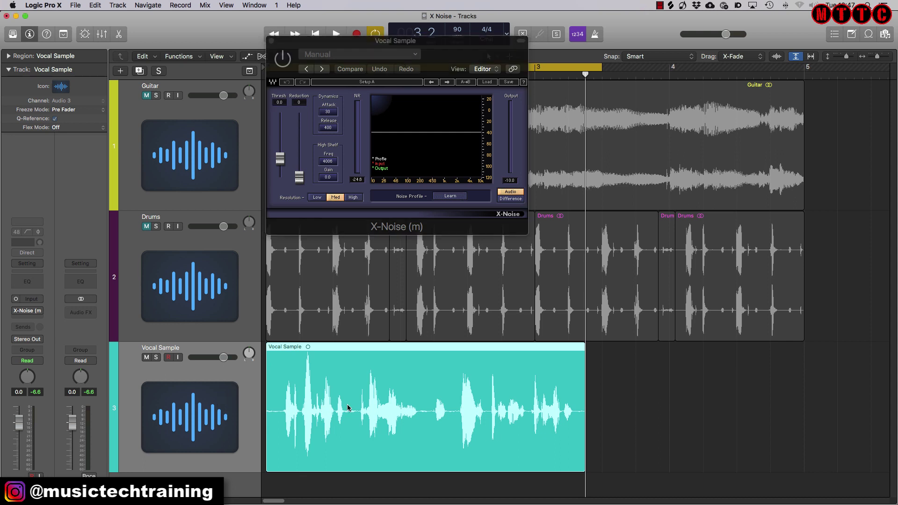
# Play the normalized vocal from the start to hear its background noise, and stop playback.
pyautogui.press('Return')
pyautogui.press('space')
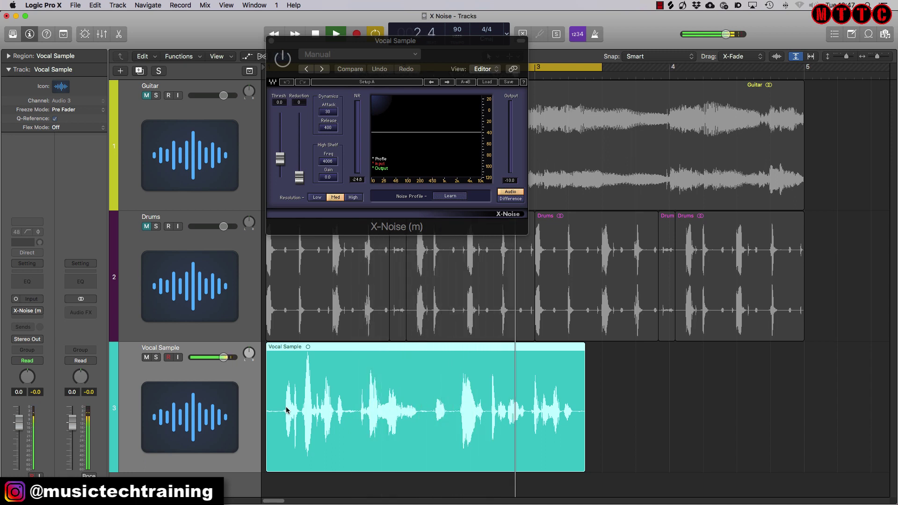
pyautogui.press('space')
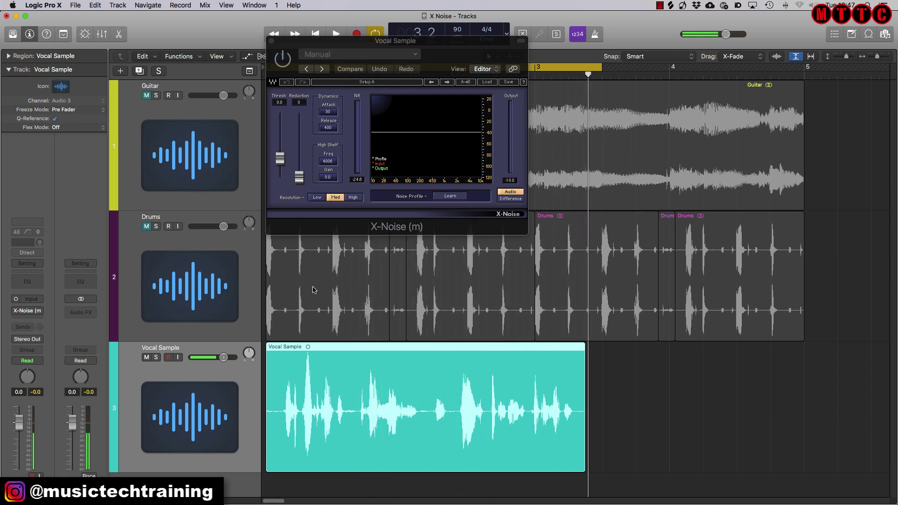
# Move the X-Noise window aside and loop the noise-only stretch before the first vocal phrase, ending just past 1 1 3.
pyautogui.moveTo(383, 40); pyautogui.dragTo(778, 64)
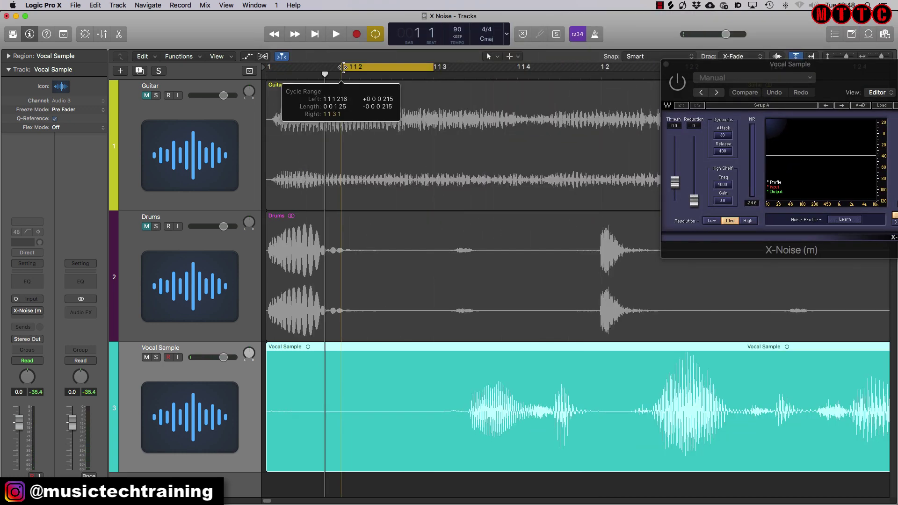
pyautogui.moveTo(341, 67); pyautogui.dragTo(343, 67)
pyautogui.press('space')
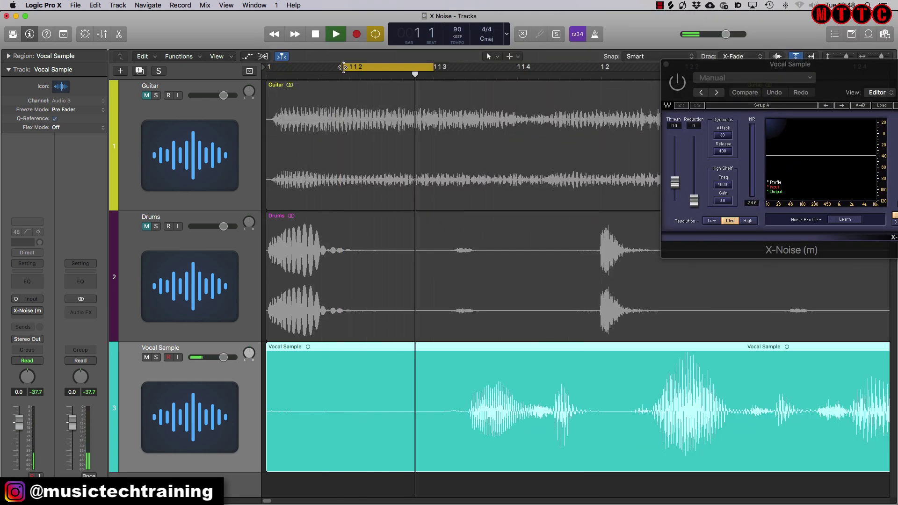
pyautogui.moveTo(433, 67); pyautogui.dragTo(444, 67)
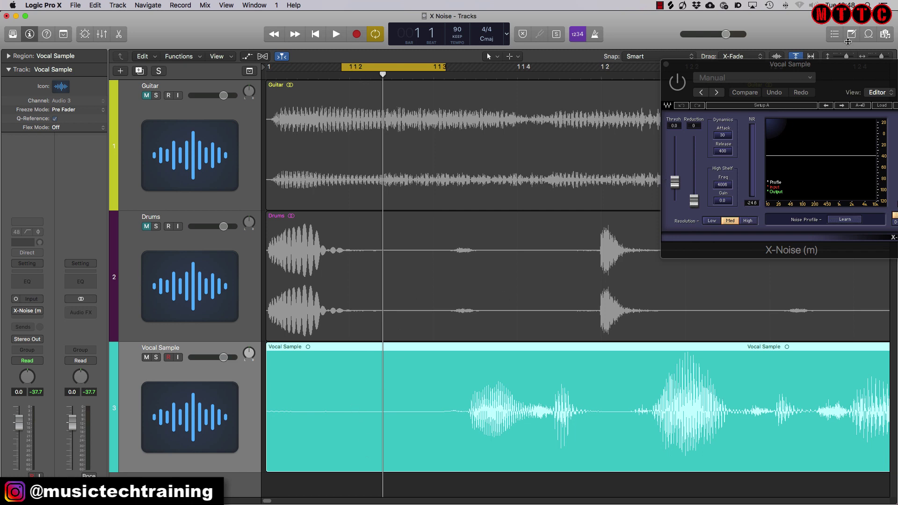
# Set the X-Noise resolution to High on the vocal and learn the noise profile while the looped noise plays.
pyautogui.click(842, 72)
pyautogui.moveTo(843, 73); pyautogui.dragTo(602, 136)
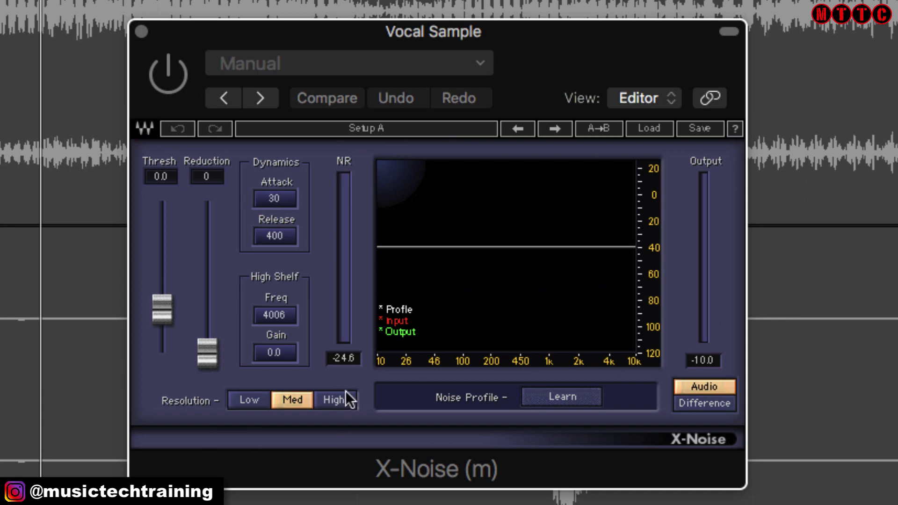
pyautogui.click(337, 400)
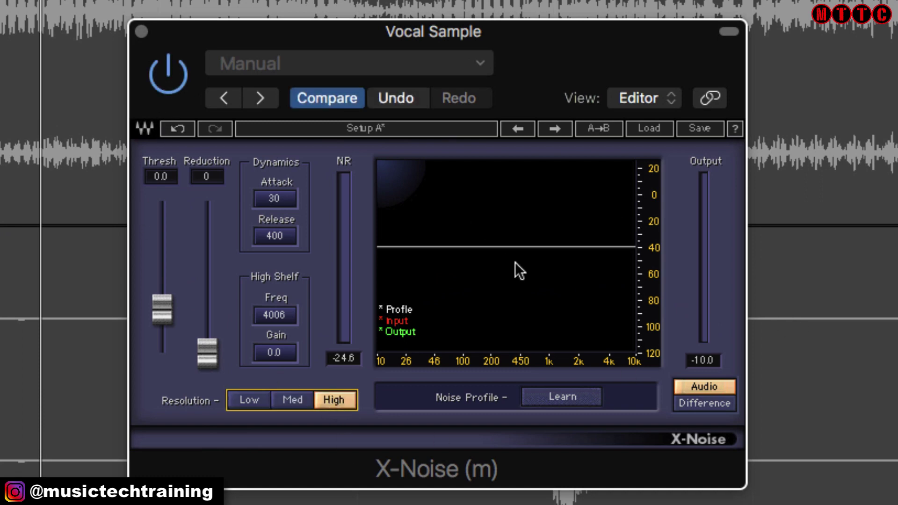
pyautogui.click(563, 399)
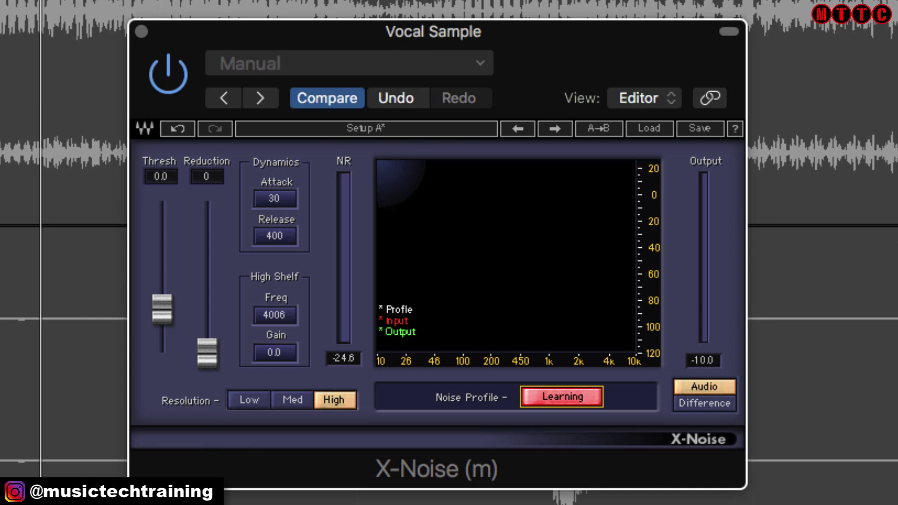
pyautogui.press('space')
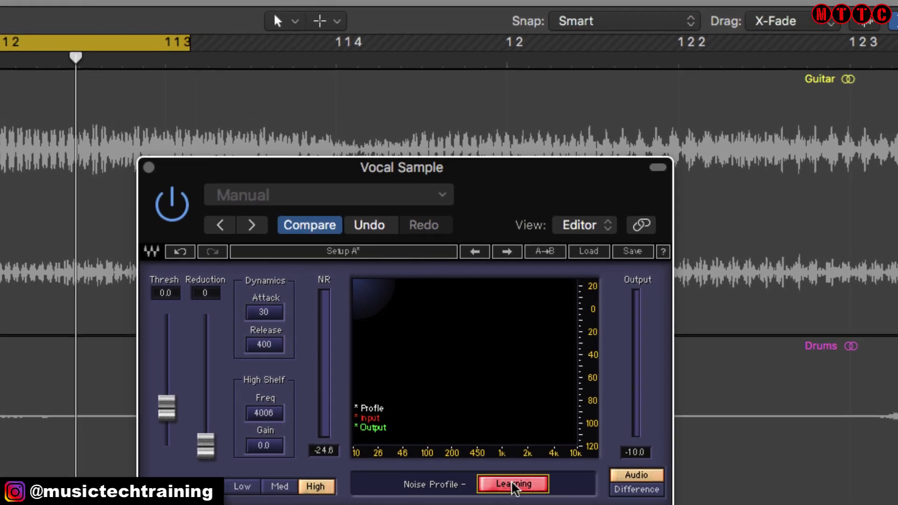
pyautogui.click(665, 438)
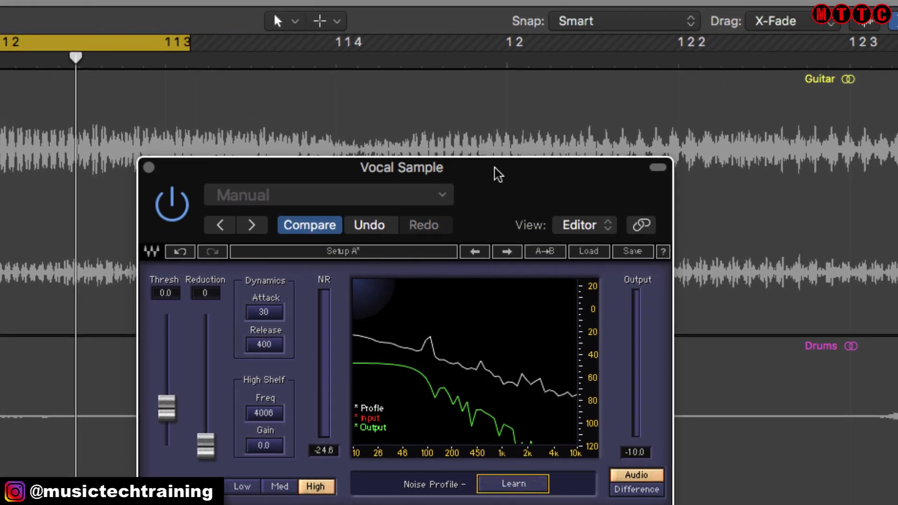
# Set the vocal's X-Noise threshold to 19.8 and reduction to 46 while the noise loop plays.
pyautogui.moveTo(496, 173); pyautogui.dragTo(687, 81)
pyautogui.moveTo(398, 353); pyautogui.dragTo(358, 280)
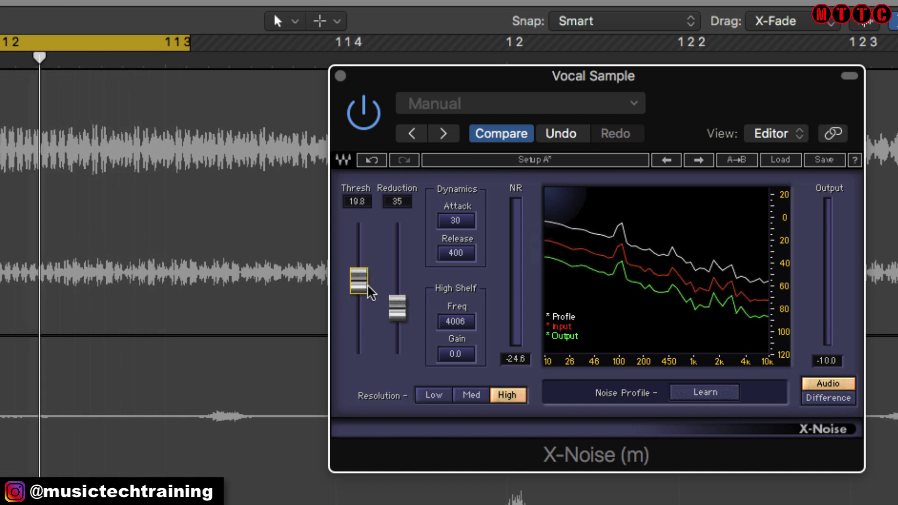
pyautogui.moveTo(398, 308); pyautogui.dragTo(397, 295)
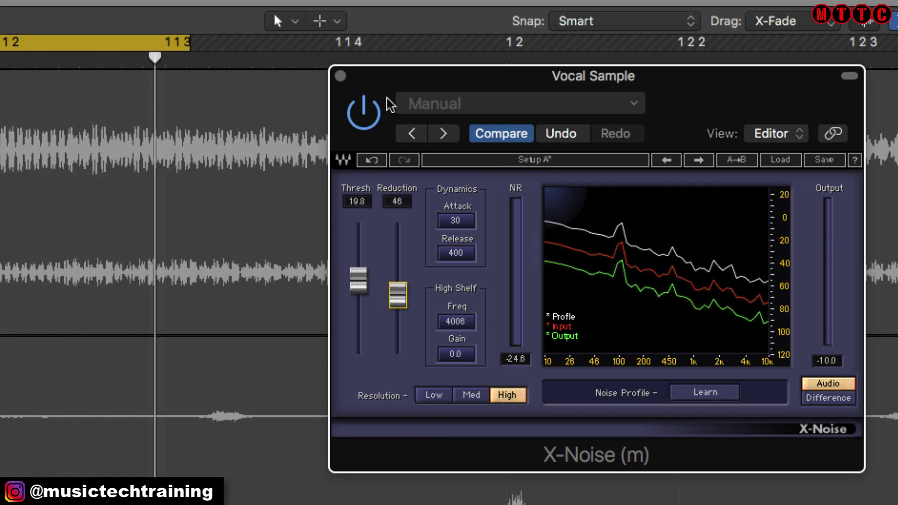
# Compare the looped noise and the vocal with X-Noise bypassed and enabled.
pyautogui.click(364, 117)
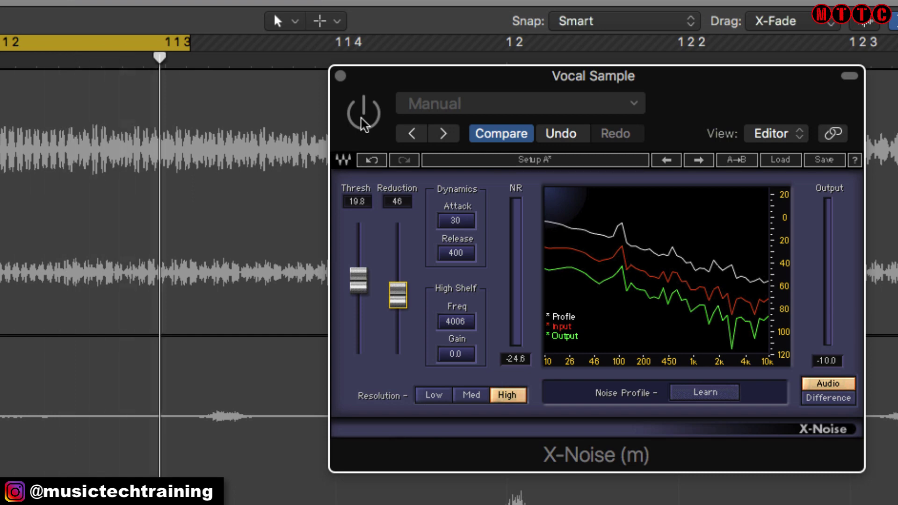
pyautogui.click(363, 117)
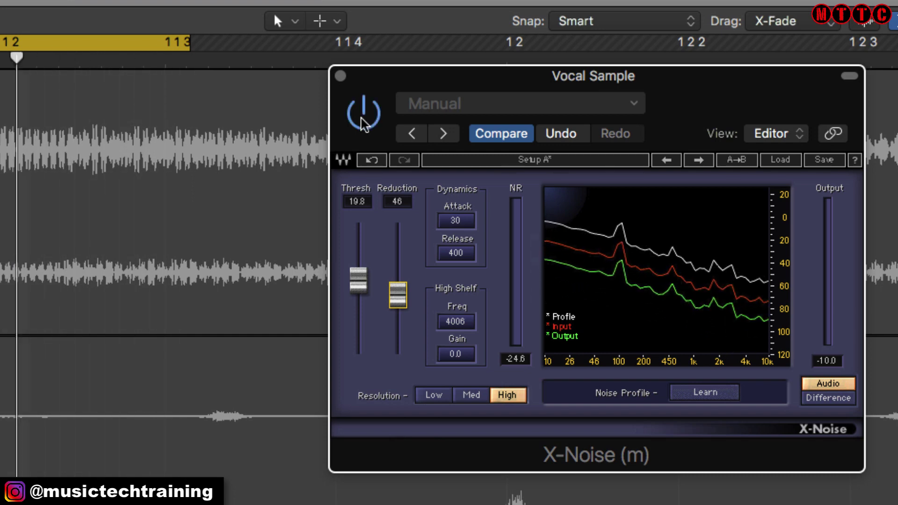
pyautogui.press('space')
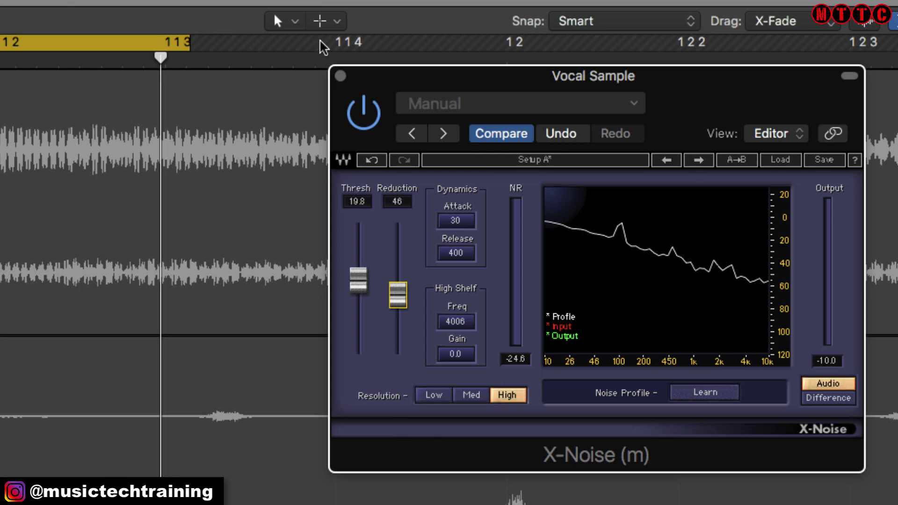
pyautogui.click(269, 378)
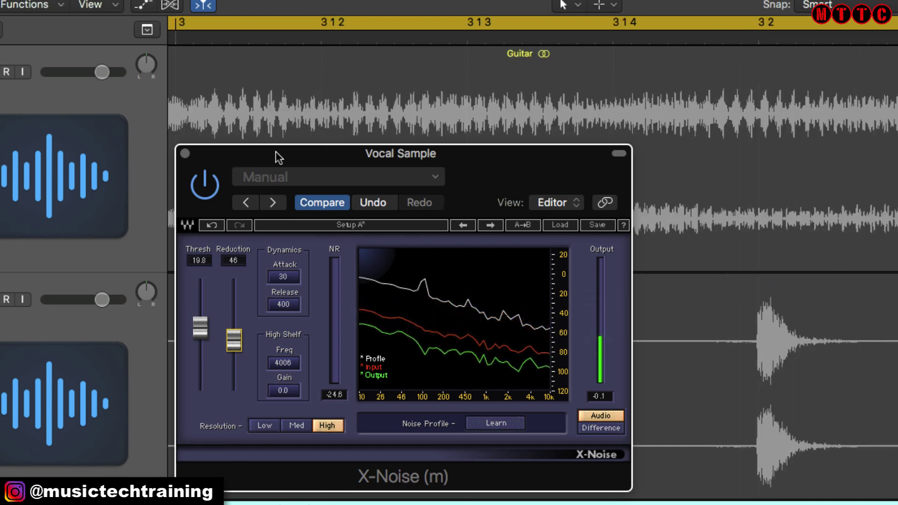
pyautogui.click(206, 191)
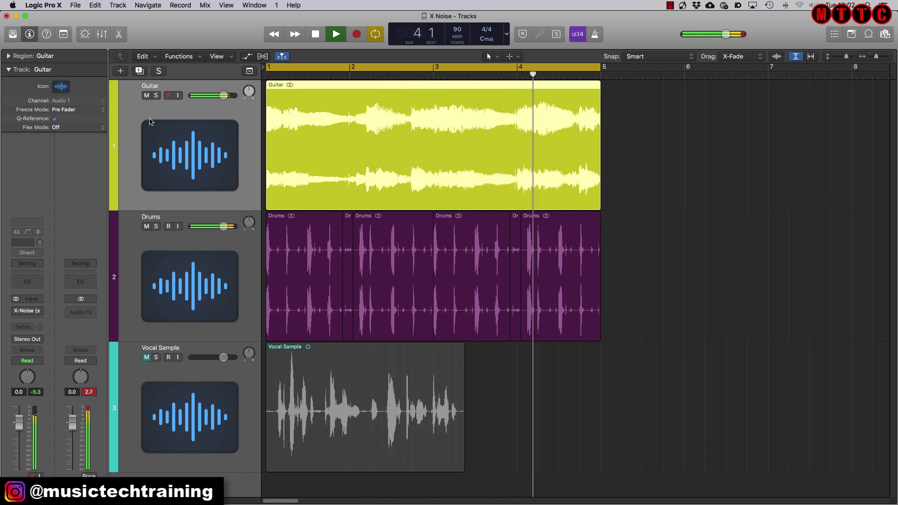
# Solo the Guitar track, stop playback and inspect the start and end of its region for a noise-only section.
pyautogui.click(156, 95)
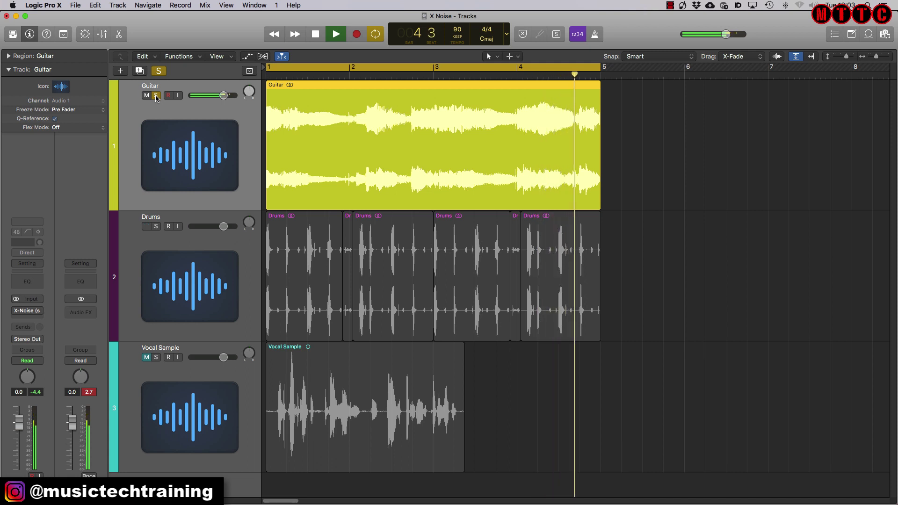
pyautogui.press('space')
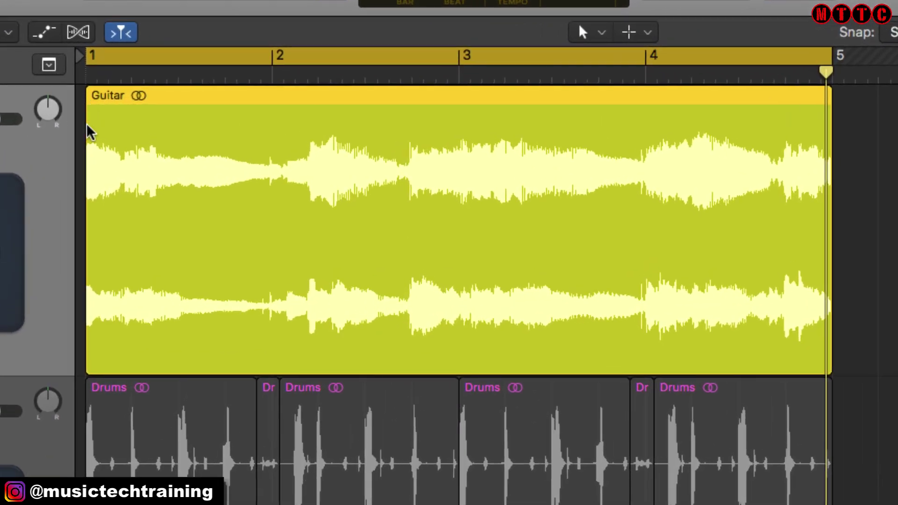
pyautogui.scroll(5, 442, 248)
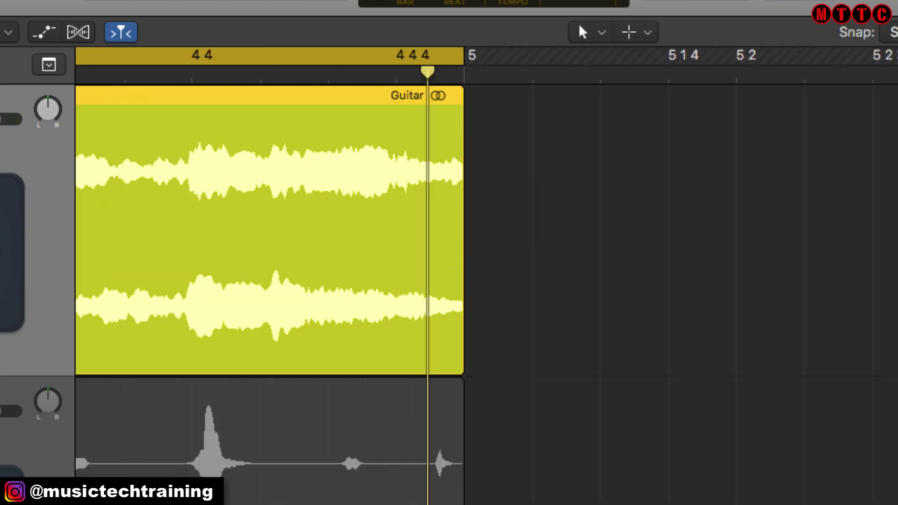
pyautogui.hscroll(-20, 486, 277)
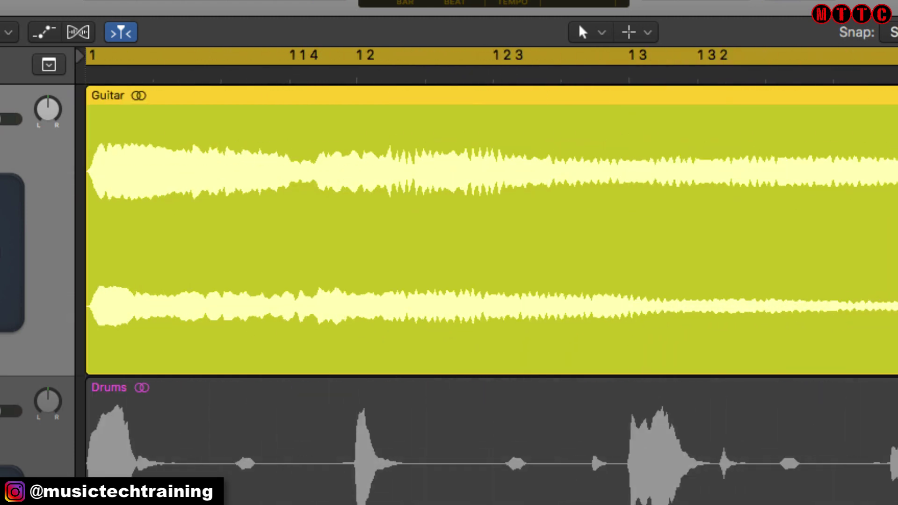
pyautogui.press('super+f')
pyautogui.press('super+Left')
pyautogui.press('super+Left')
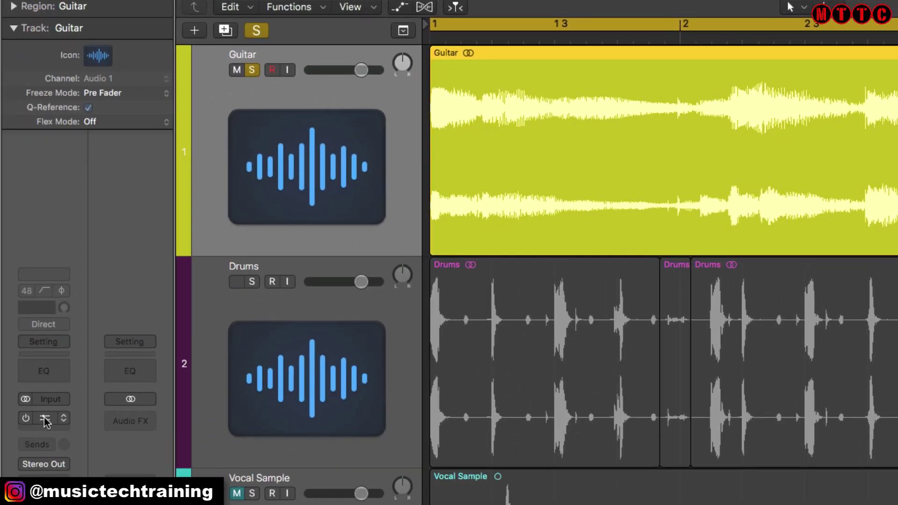
# Open X-Noise on the Guitar track and lower its reduction to 0 and threshold to -20.0.
pyautogui.click(44, 417)
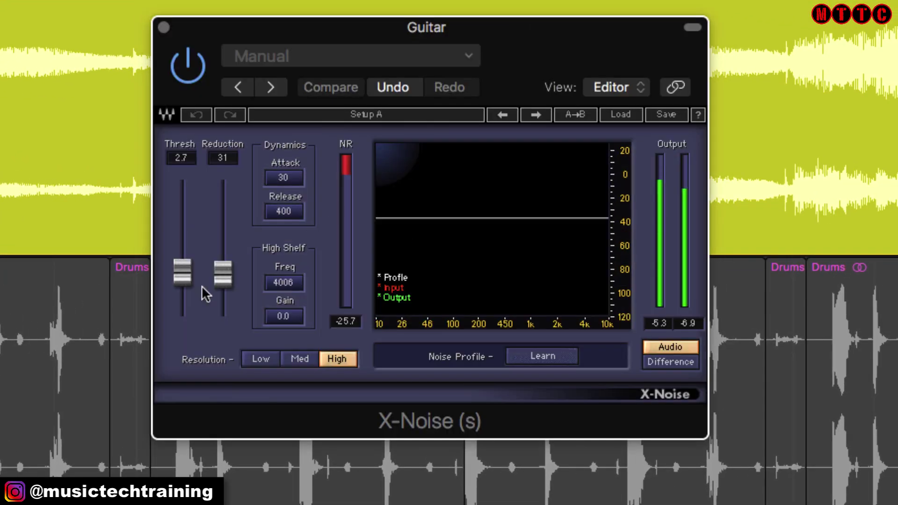
pyautogui.moveTo(216, 275); pyautogui.dragTo(215, 308)
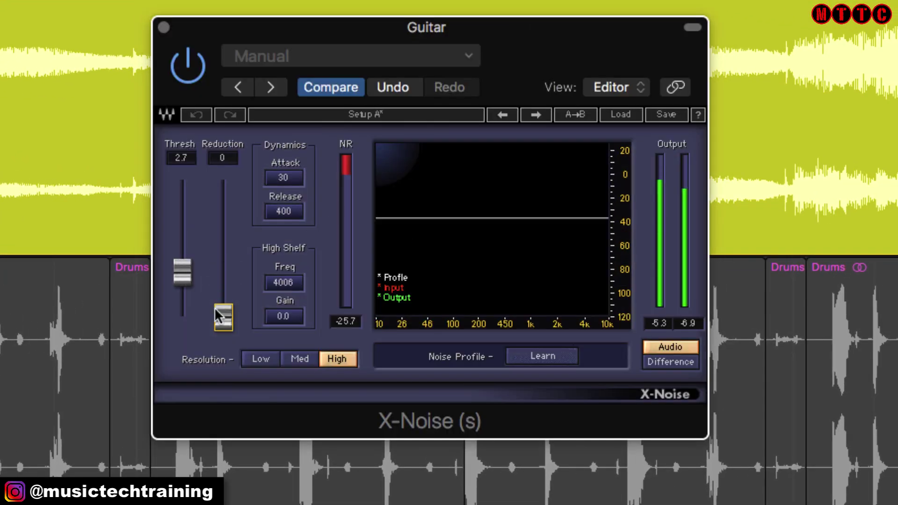
pyautogui.moveTo(177, 269); pyautogui.dragTo(181, 367)
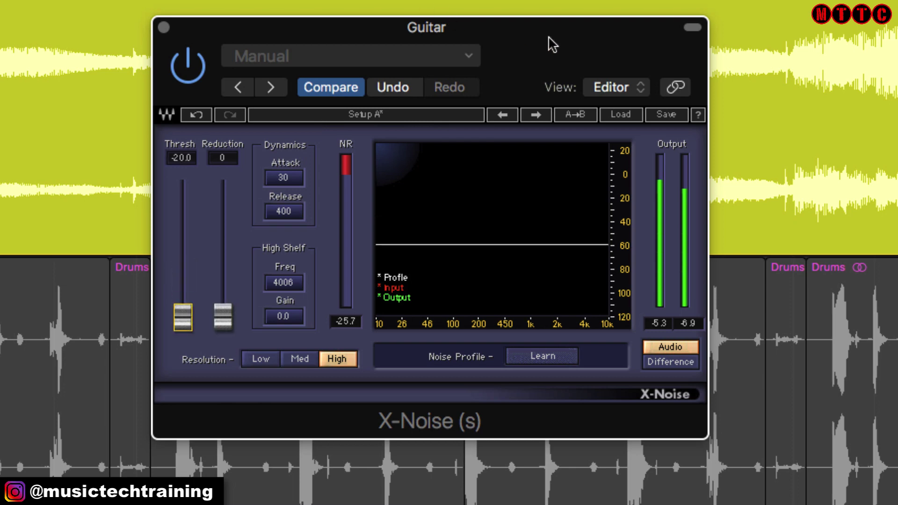
# Move the guitar's X-Noise window off the track headers, play the guitar, and raise the threshold to 0.6.
pyautogui.moveTo(552, 44); pyautogui.dragTo(592, 88)
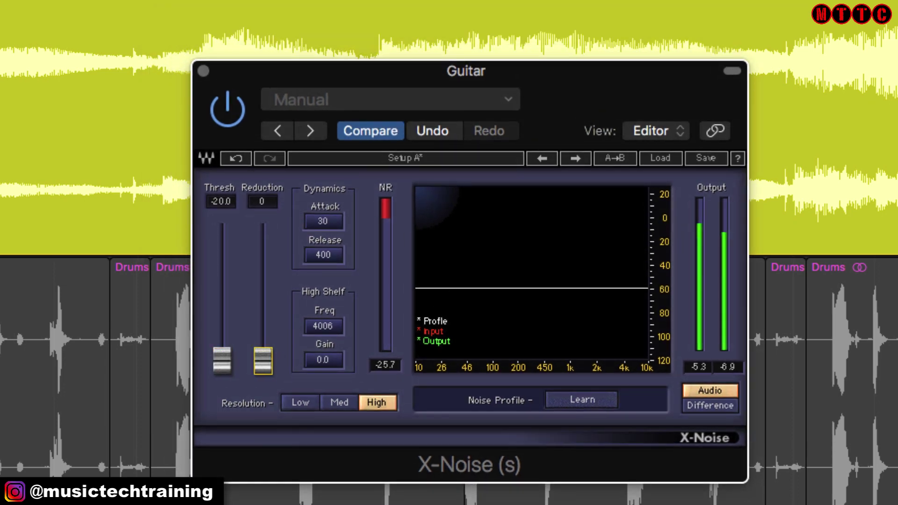
pyautogui.press('space')
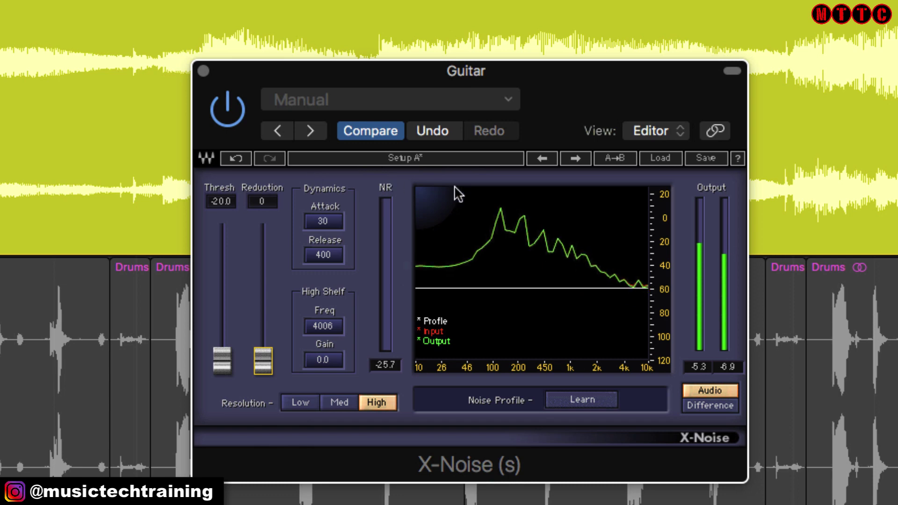
pyautogui.press('space')
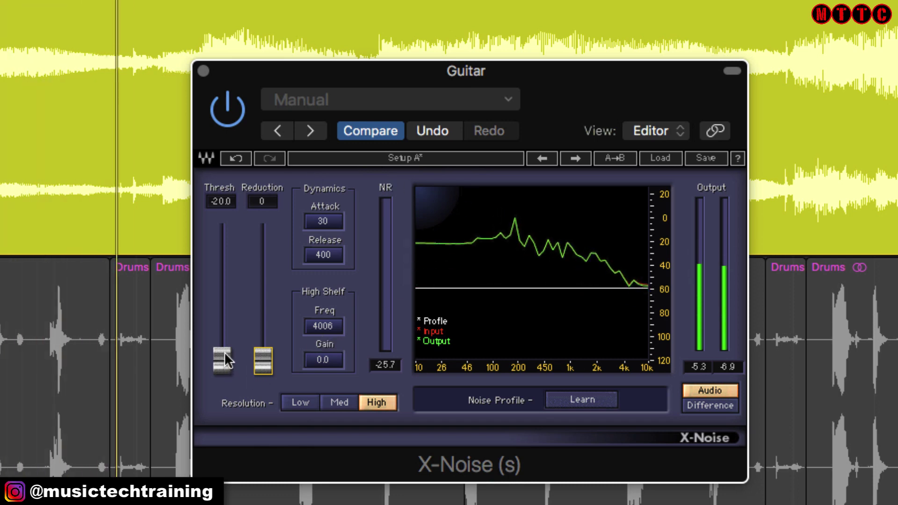
pyautogui.click(225, 361)
pyautogui.moveTo(223, 361); pyautogui.dragTo(222, 321)
pyautogui.press('space')
pyautogui.press('space')
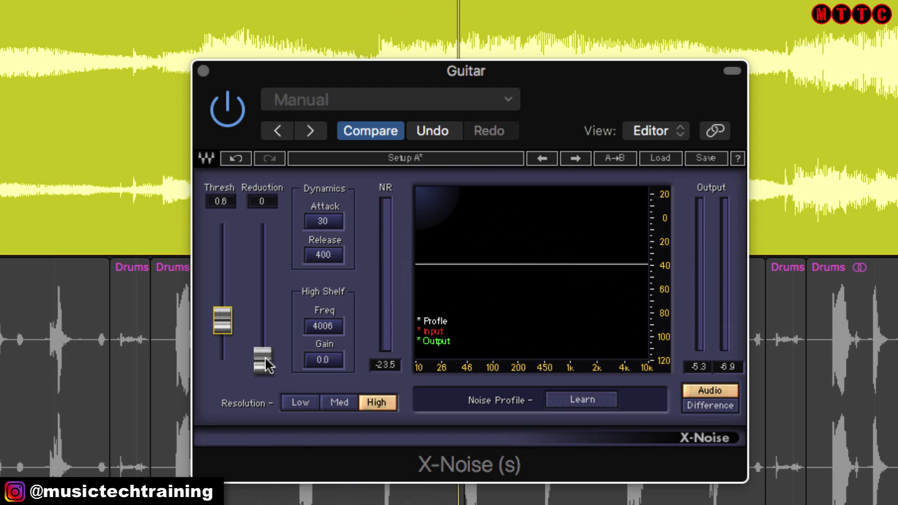
# Raise the guitar's X-Noise reduction to 36 and threshold to 4.6 during playback, and compare the sound bypassed and enabled.
pyautogui.press('space')
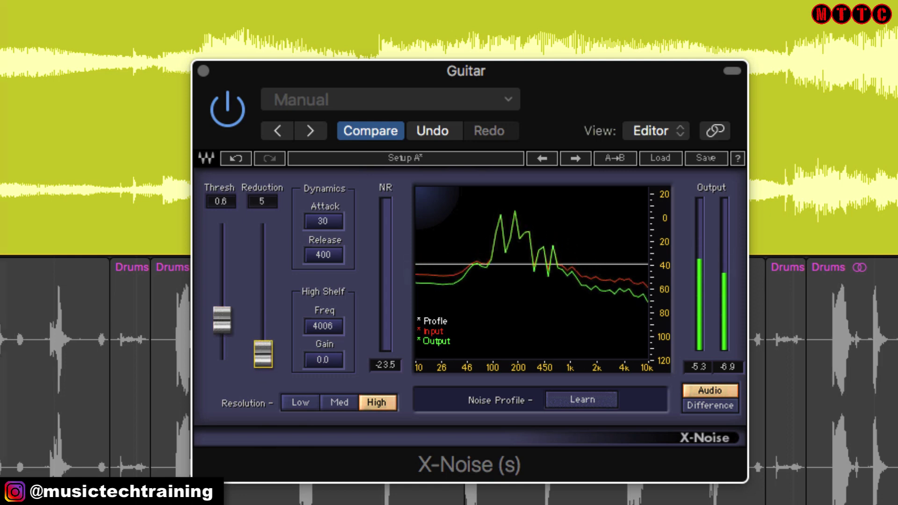
pyautogui.moveTo(263, 354); pyautogui.dragTo(222, 312)
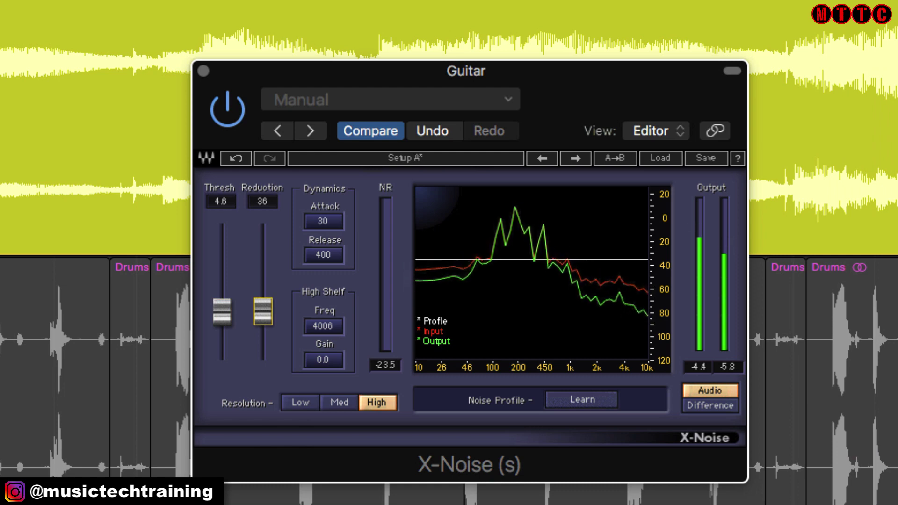
pyautogui.click(226, 112)
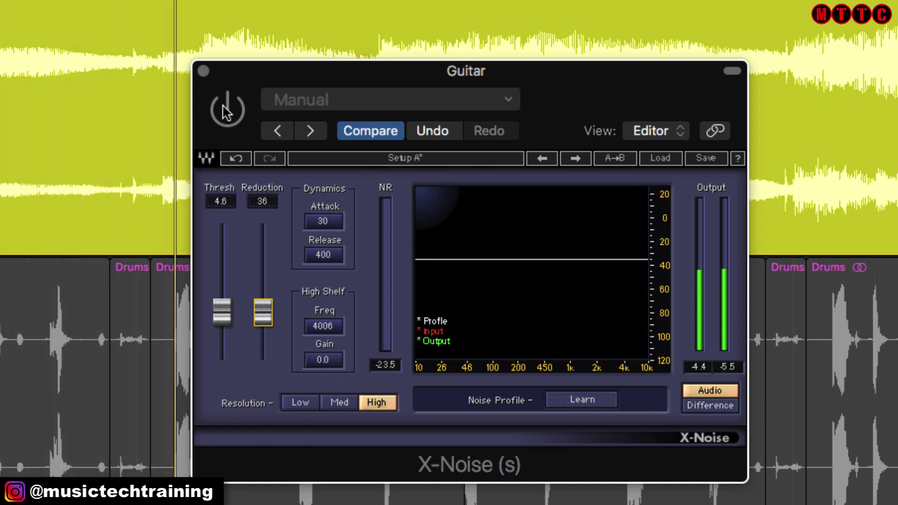
pyautogui.click(227, 112)
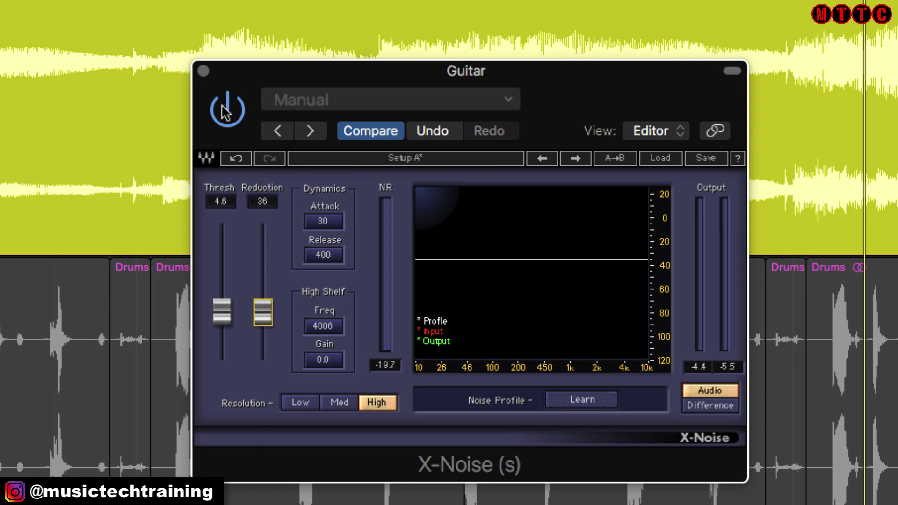
# Audition X-Noise's Difference output, set the threshold to 0.2 and reduction to 30, and return the output to Audio.
pyautogui.click(711, 403)
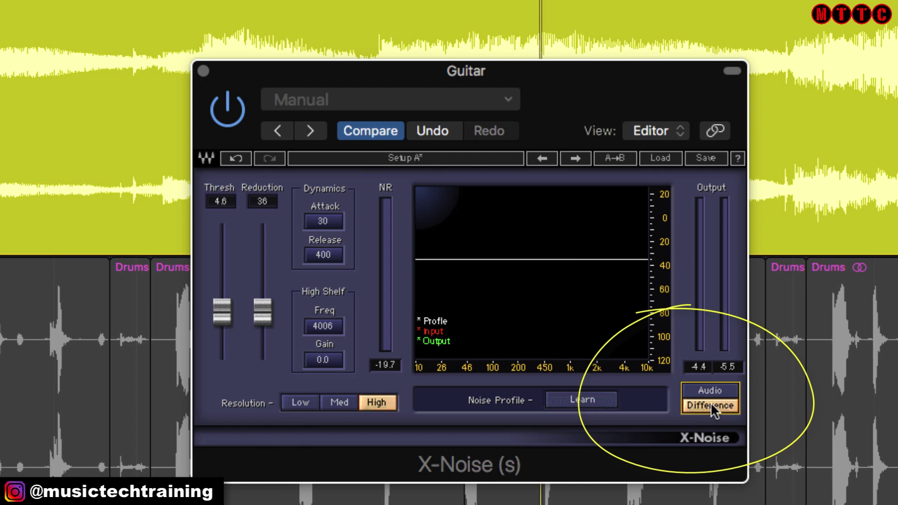
pyautogui.press('space')
pyautogui.click(718, 390)
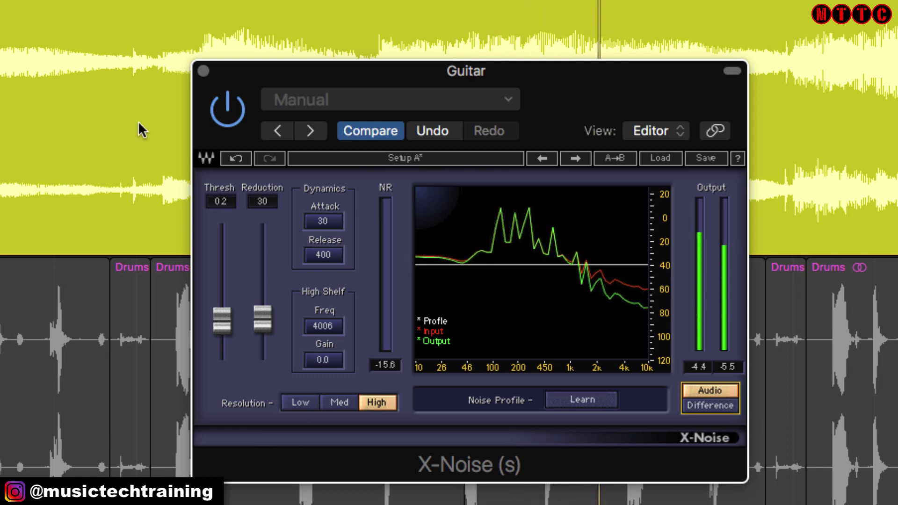
# Check the guitar's X-Noise bypass, close the plug-in window leaving it enabled, and stop playback of the full mix.
pyautogui.click(216, 115)
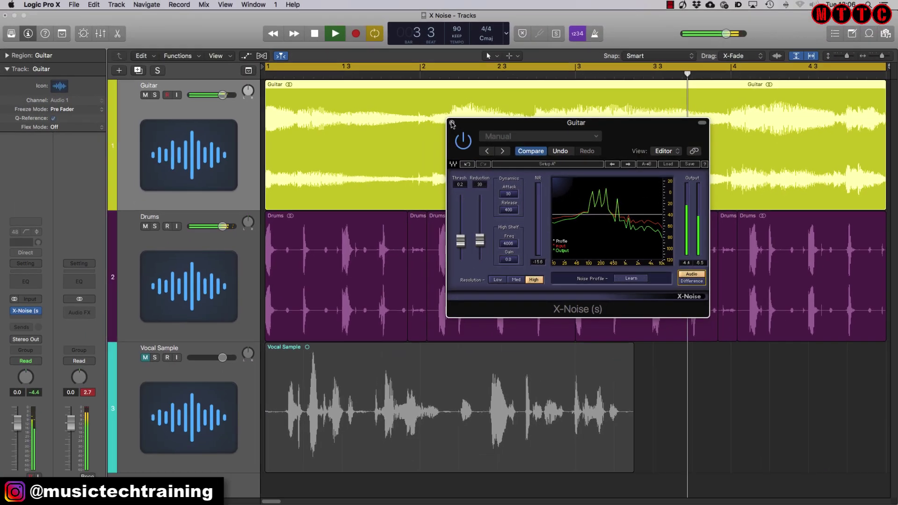
pyautogui.click(452, 123)
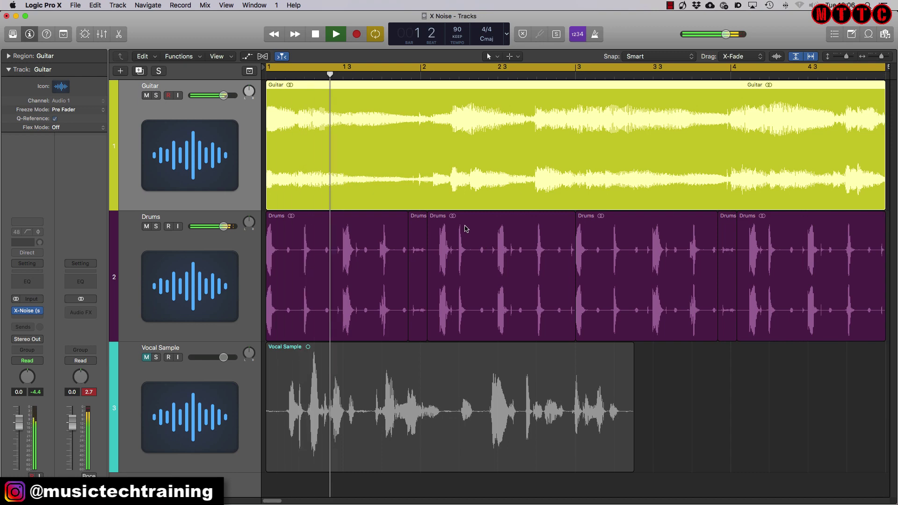
pyautogui.press('space')
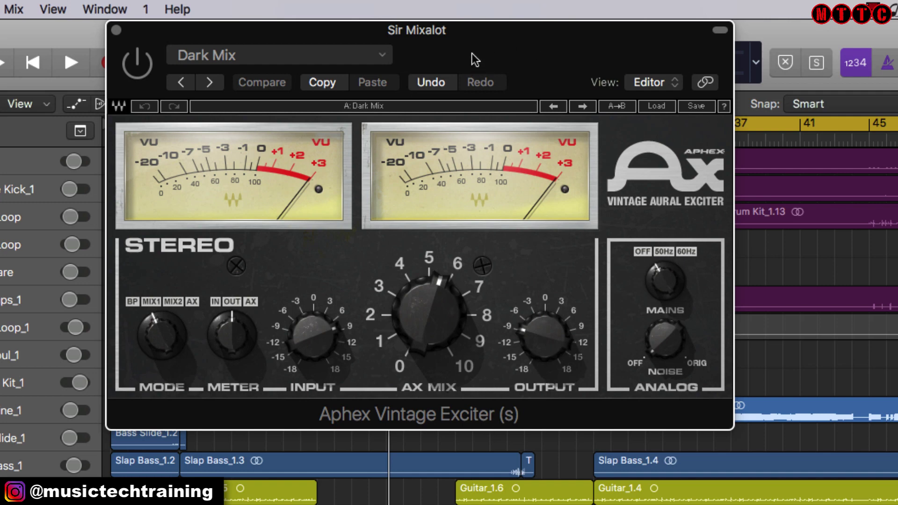
# Browse the factory presets of the Aphex Vintage Exciter, including those in the Mastering group.
pyautogui.moveTo(443, 35); pyautogui.dragTo(479, 41)
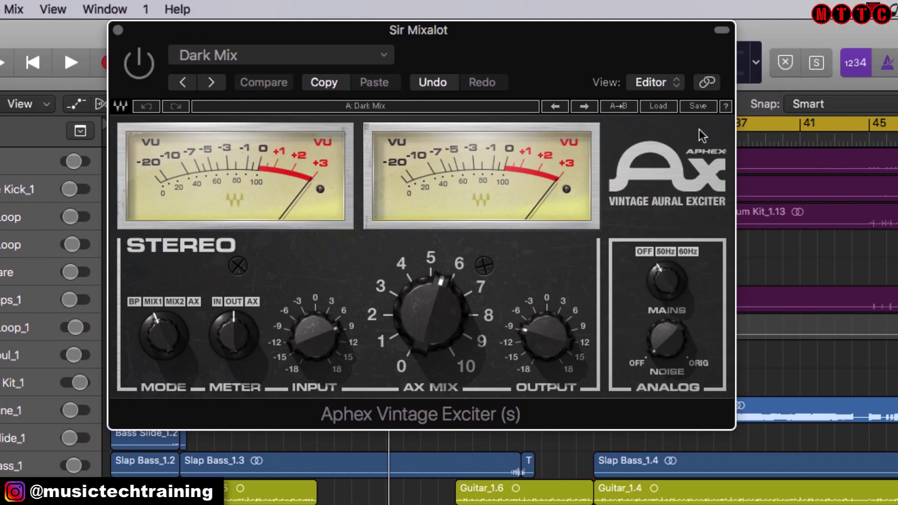
pyautogui.click(658, 105)
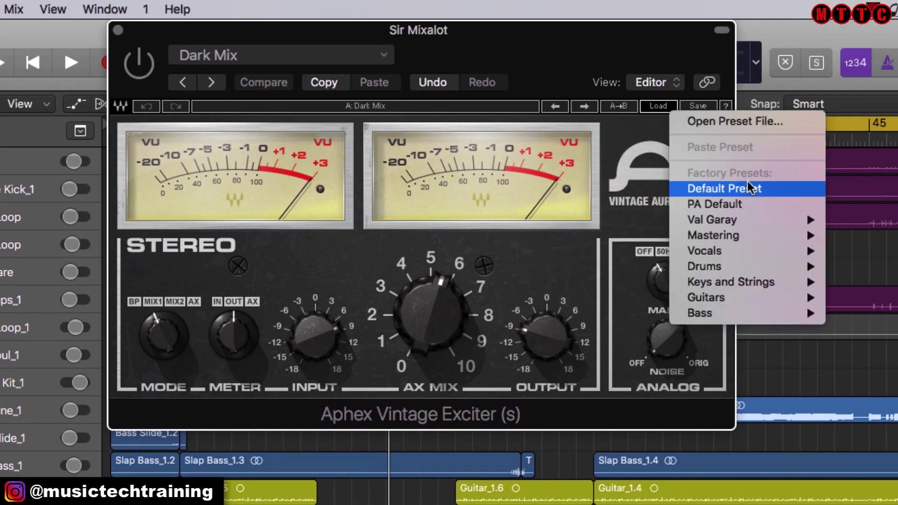
pyautogui.click(538, 50)
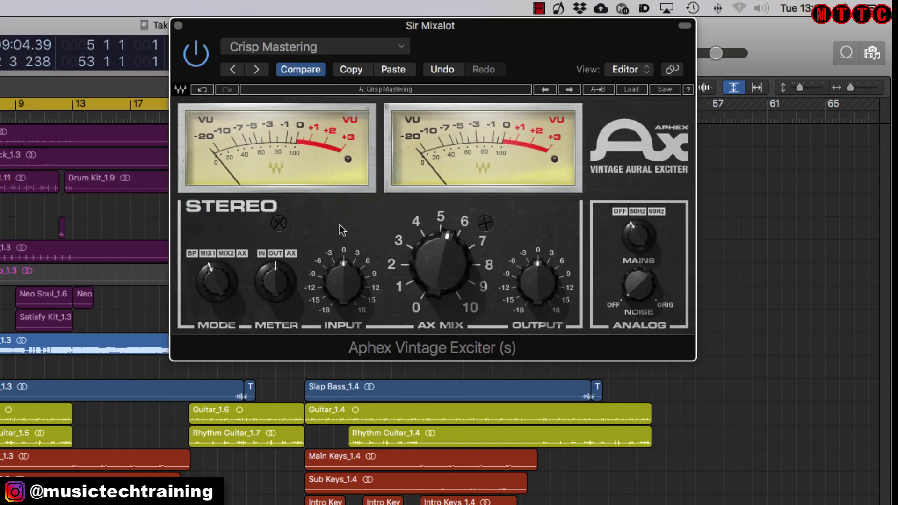
pyautogui.click(631, 89)
pyautogui.moveTo(684, 202)
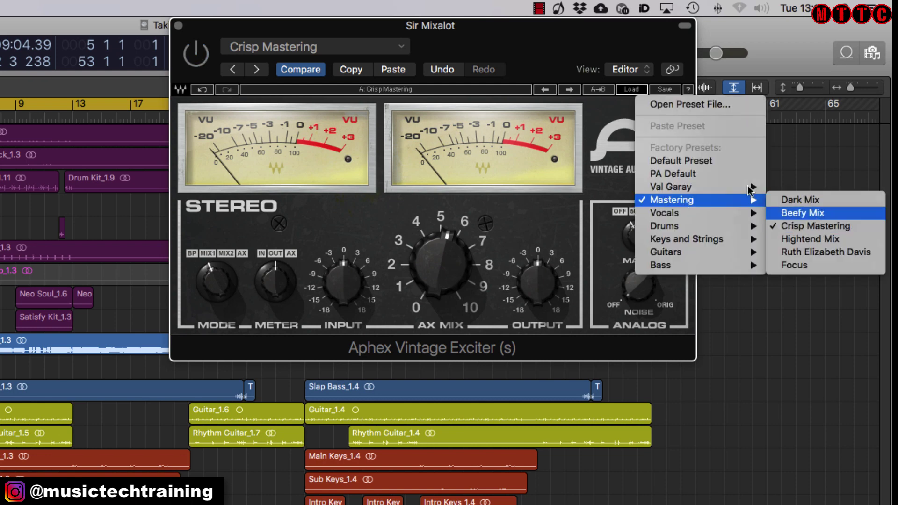
# Compare the mix with the Aphex Vintage Exciter's Crisp Mastering preset bypassed and enabled, and stop playback.
pyautogui.click(189, 60)
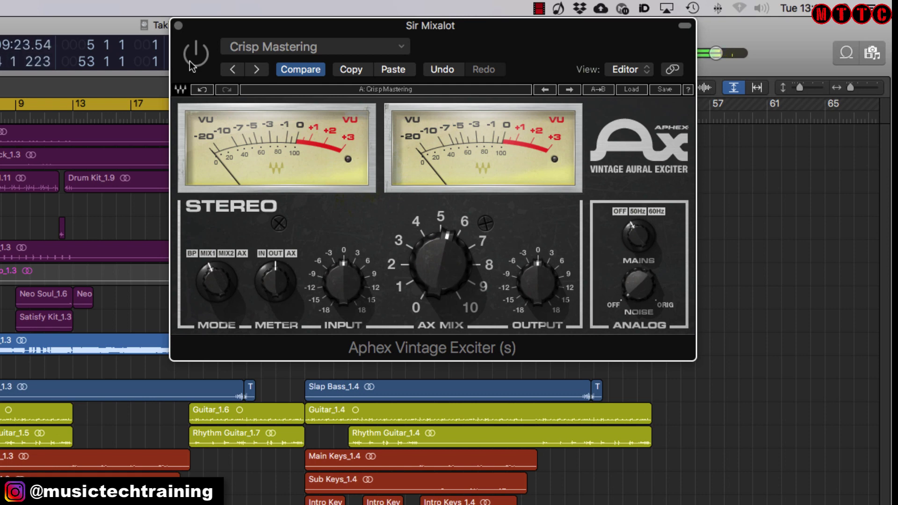
pyautogui.click(189, 60)
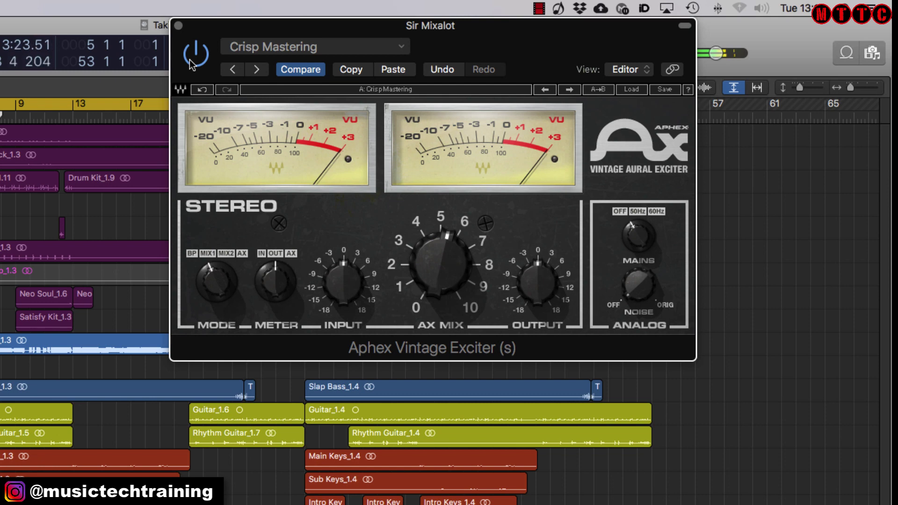
pyautogui.click(190, 60)
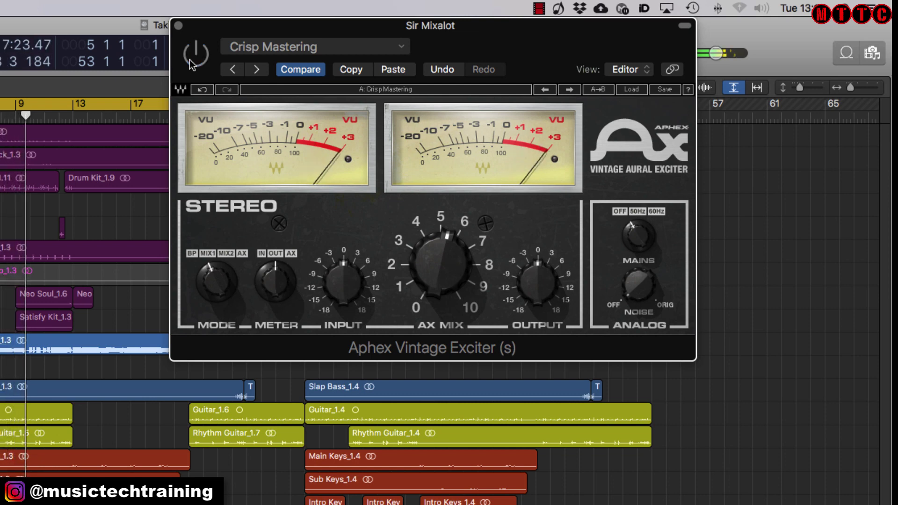
pyautogui.click(196, 54)
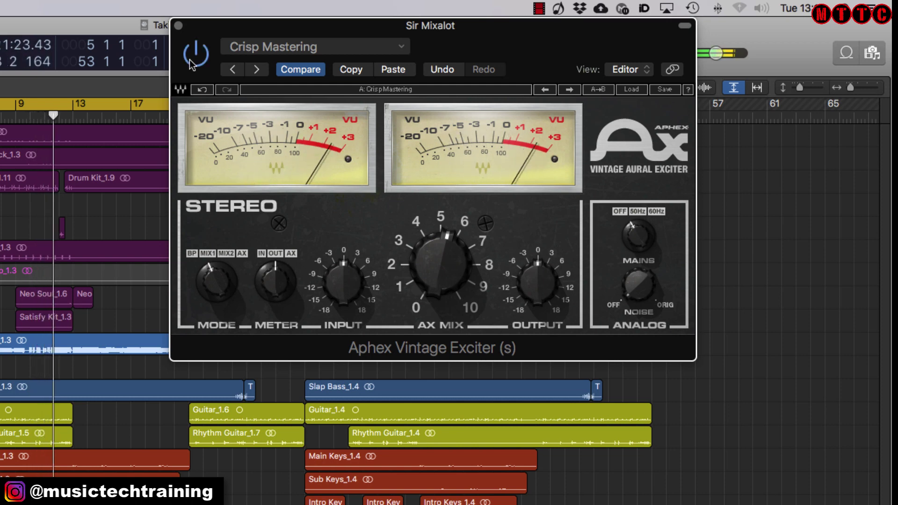
pyautogui.press('space')
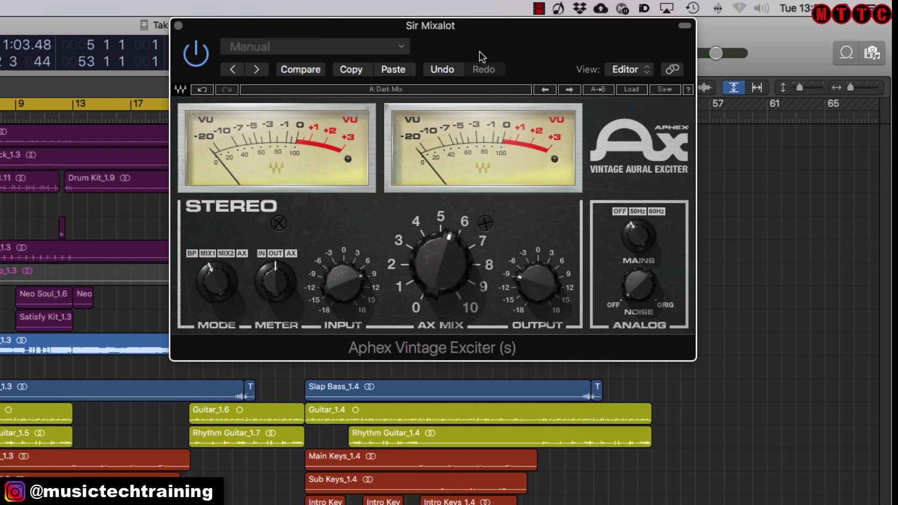
# Play the mix with the exciter's Dark Mix settings bypassed and enabled, and examine the Input and AX Mix controls.
pyautogui.press('space')
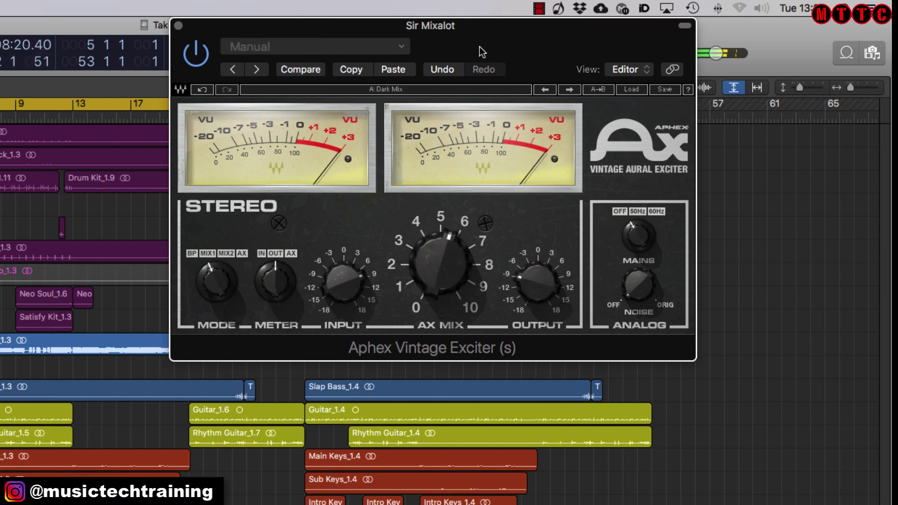
pyautogui.click(195, 62)
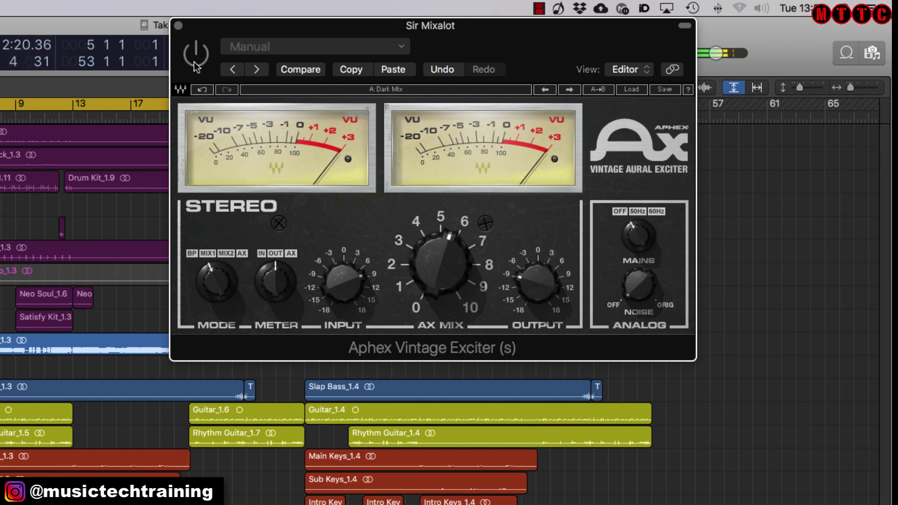
pyautogui.click(194, 63)
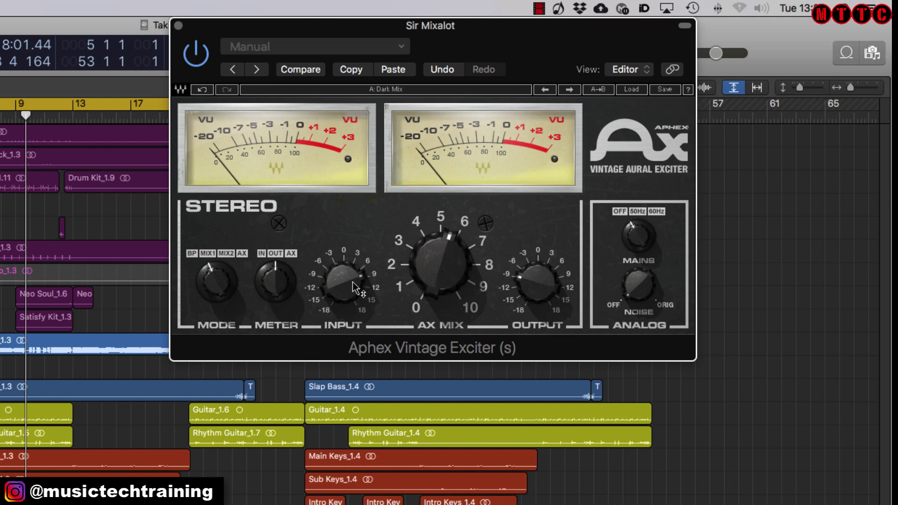
pyautogui.moveTo(432, 259)
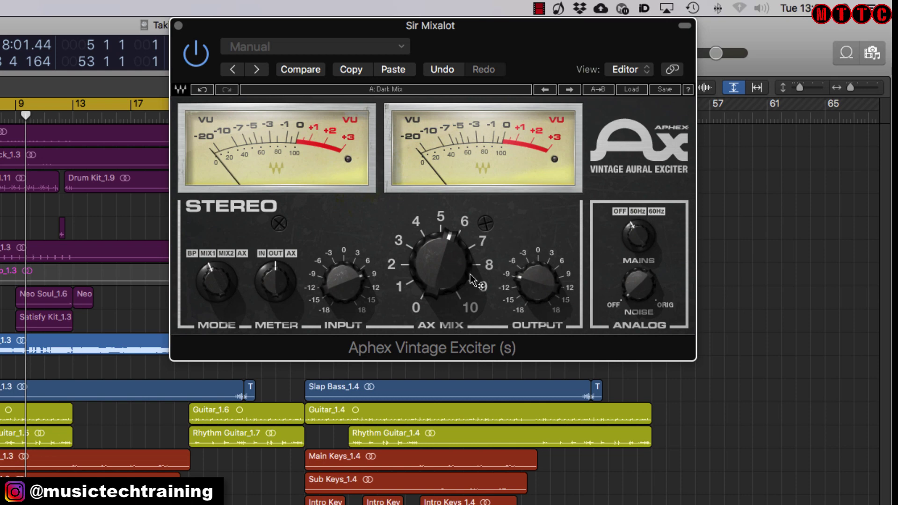
pyautogui.moveTo(471, 277)
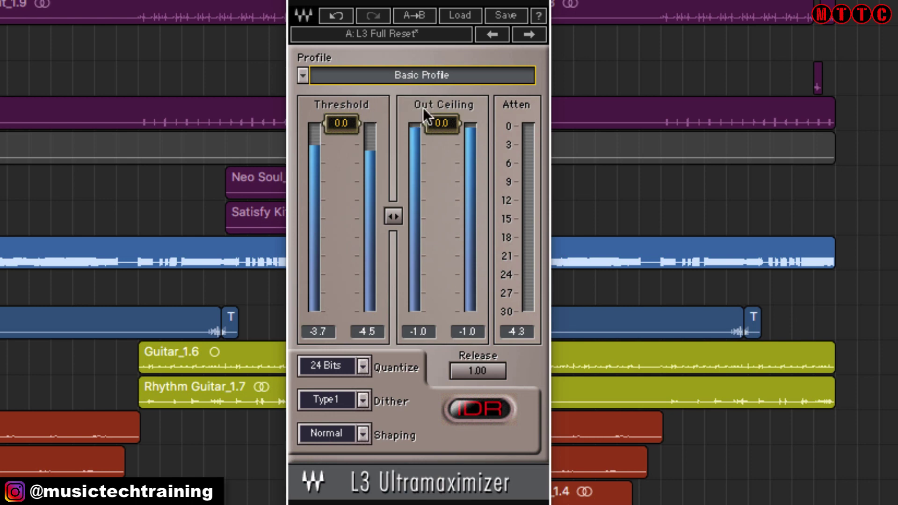
# Set the L3 Ultramaximizer's out ceiling to -1.0 and threshold to -9.2, and compare the mix with it bypassed and enabled.
pyautogui.moveTo(456, 131)
pyautogui.mouseDown()
pyautogui.moveTo(456, 145)
pyautogui.moveTo(442, 129)
pyautogui.mouseUp()
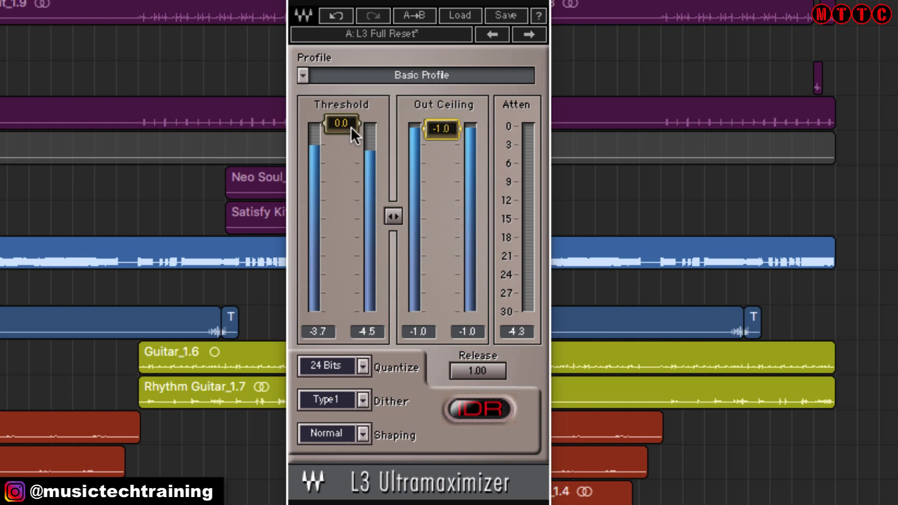
pyautogui.moveTo(341, 123); pyautogui.dragTo(356, 180)
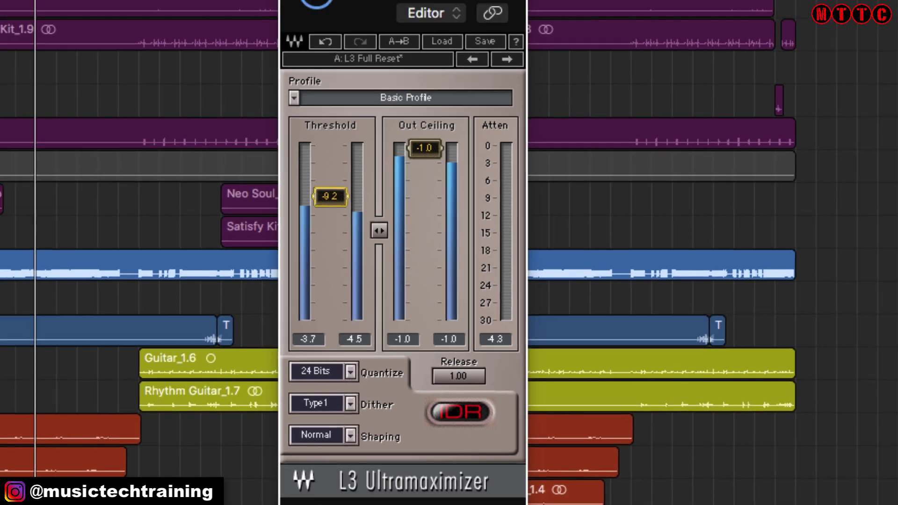
pyautogui.click(300, 39)
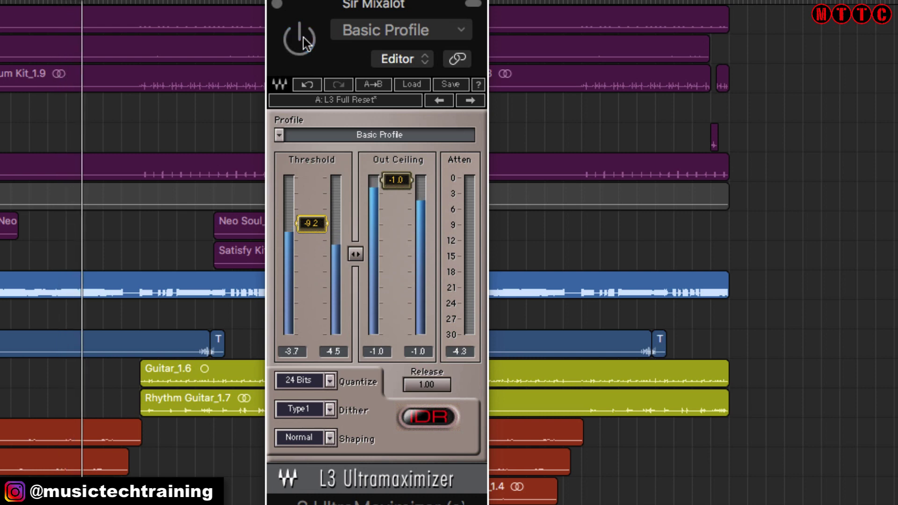
pyautogui.click(302, 40)
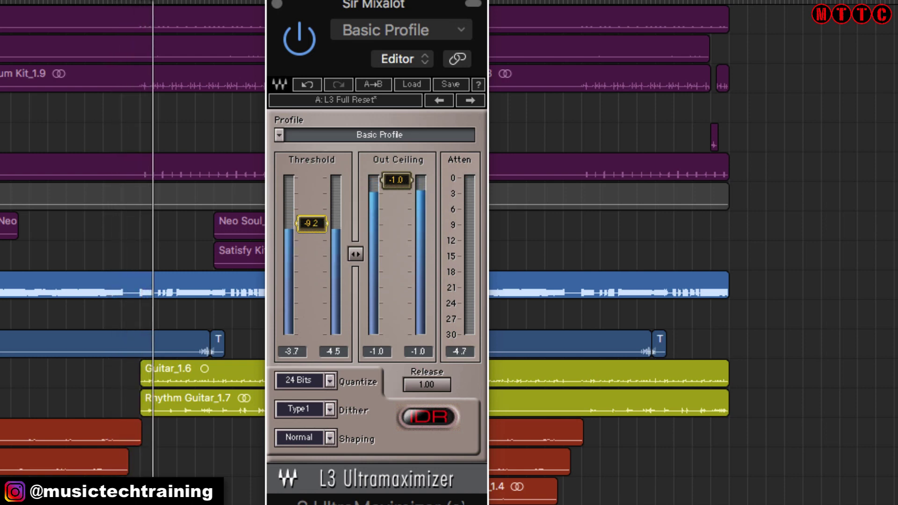
# Set the L3 threshold to -9.3, compare the mix bypassed and enabled again, and stop playback.
pyautogui.moveTo(311, 223); pyautogui.dragTo(321, 224)
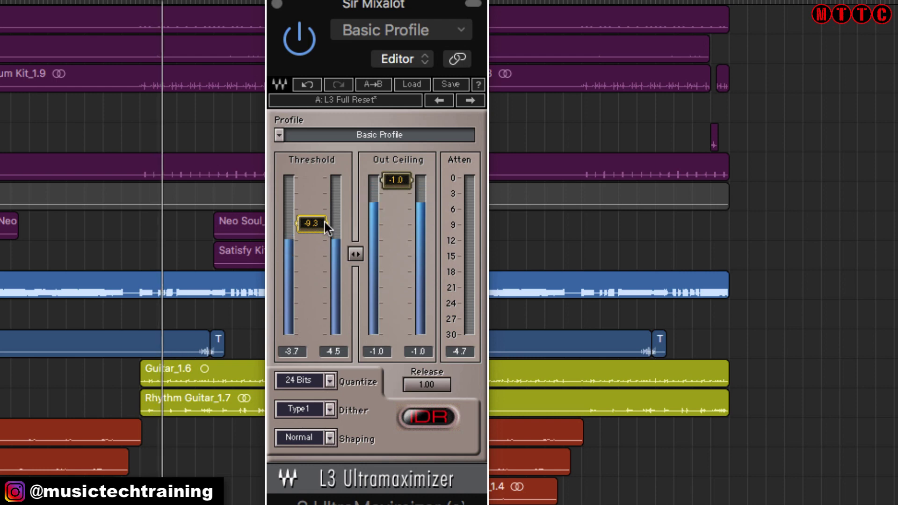
pyautogui.click(295, 45)
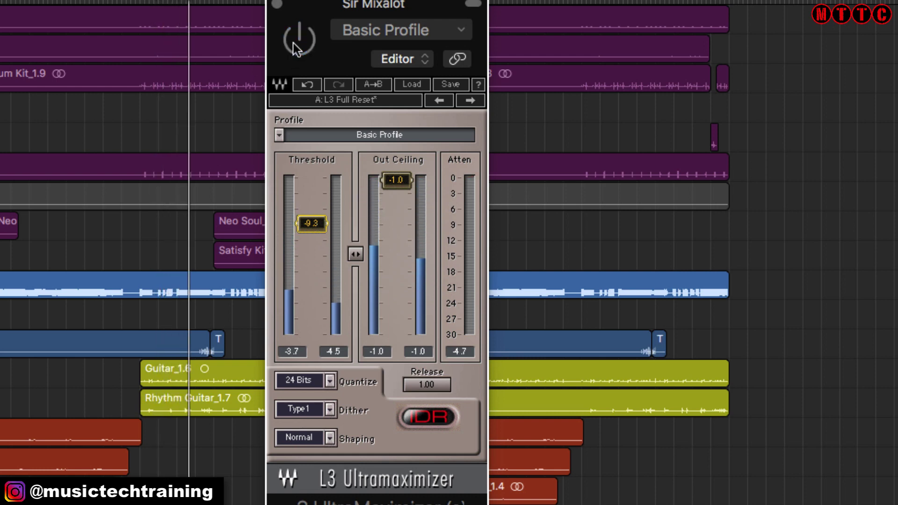
pyautogui.click(294, 45)
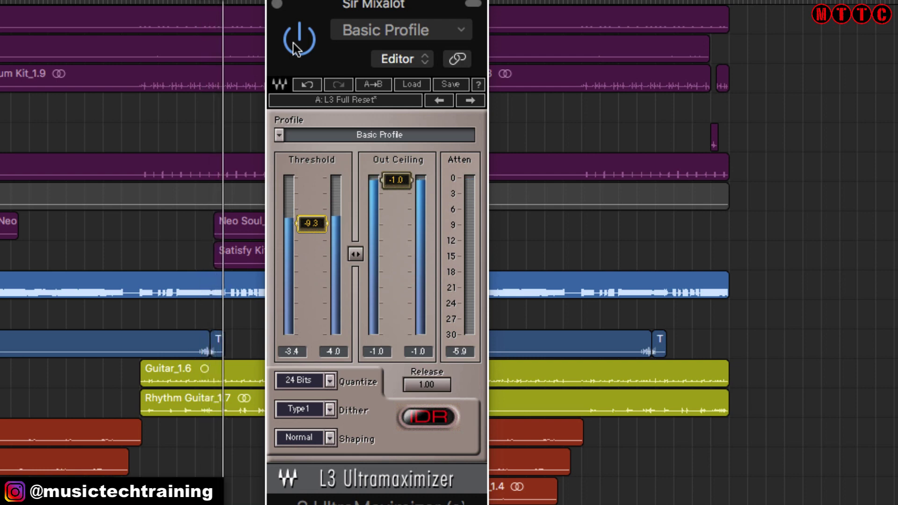
pyautogui.press('space')
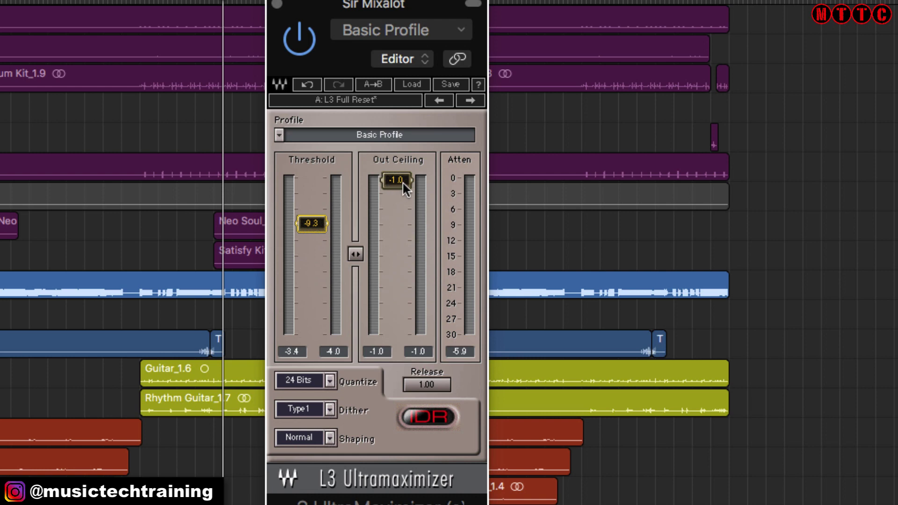
# Readjust the L3 out ceiling to -1.0 and cycle through the profiles, trying Loud and Proud and returning to Basic Profile.
pyautogui.moveTo(402, 183); pyautogui.dragTo(406, 180)
pyautogui.moveTo(402, 178); pyautogui.dragTo(403, 182)
pyautogui.scroll(-2, 396, 135)
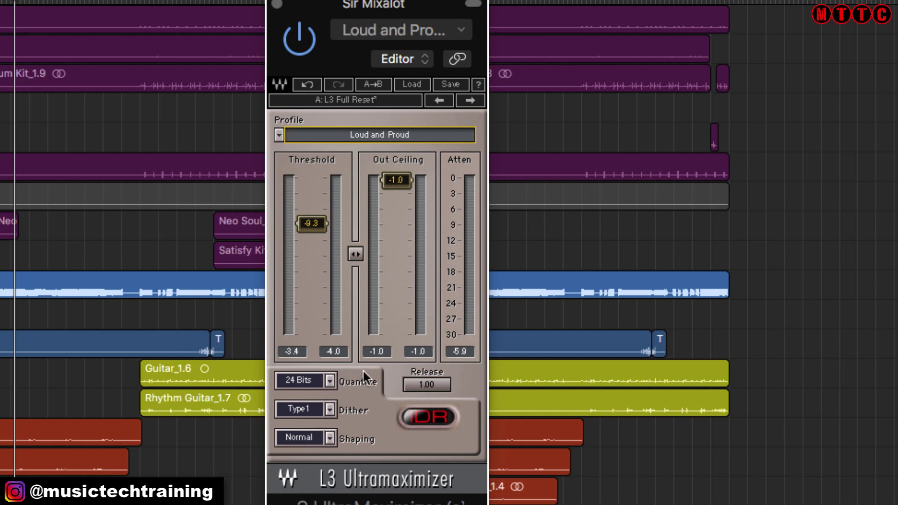
pyautogui.click(407, 135)
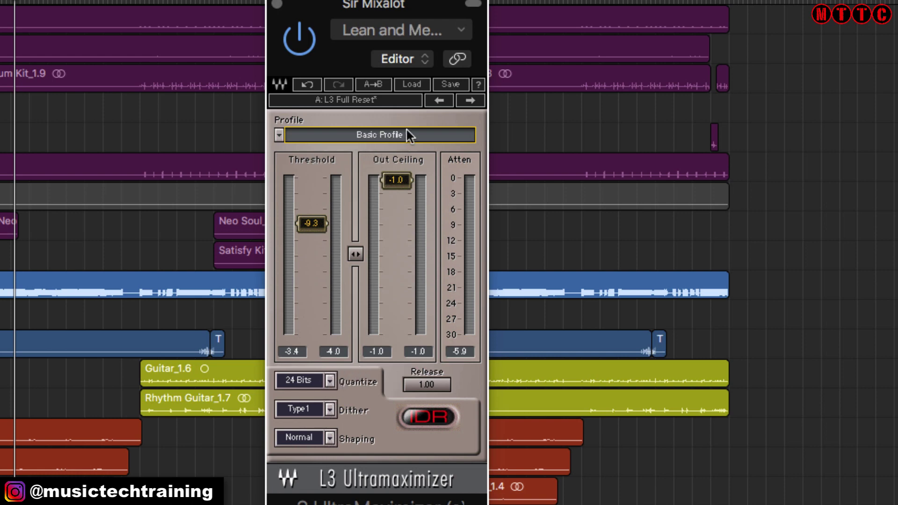